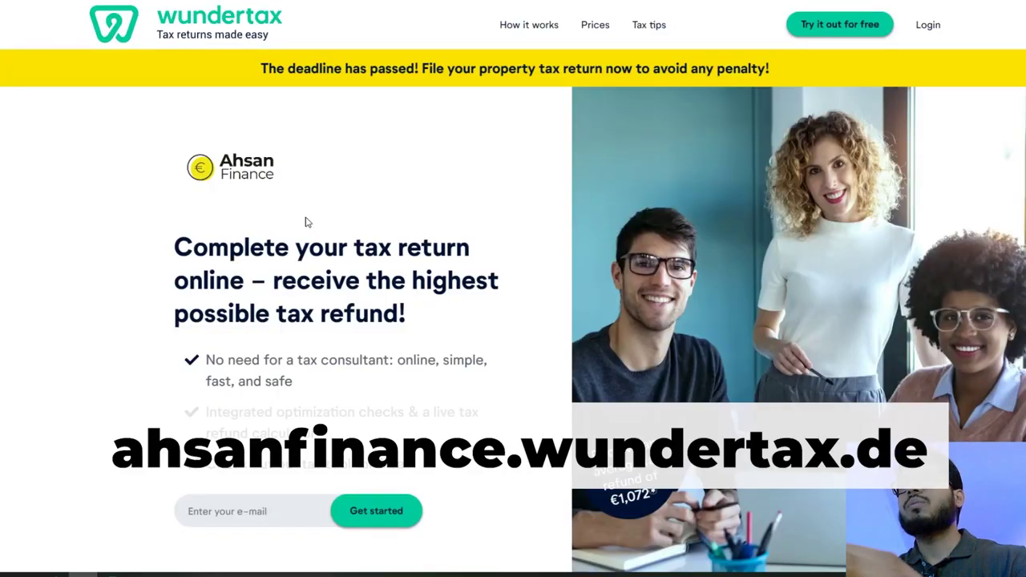
Step: Start filling in the login e-mail on the Wundertax partner page
click(224, 510)
Step: Sign in and show the Other Person's income tax years available to add
scroll(387, 432, down, 2)
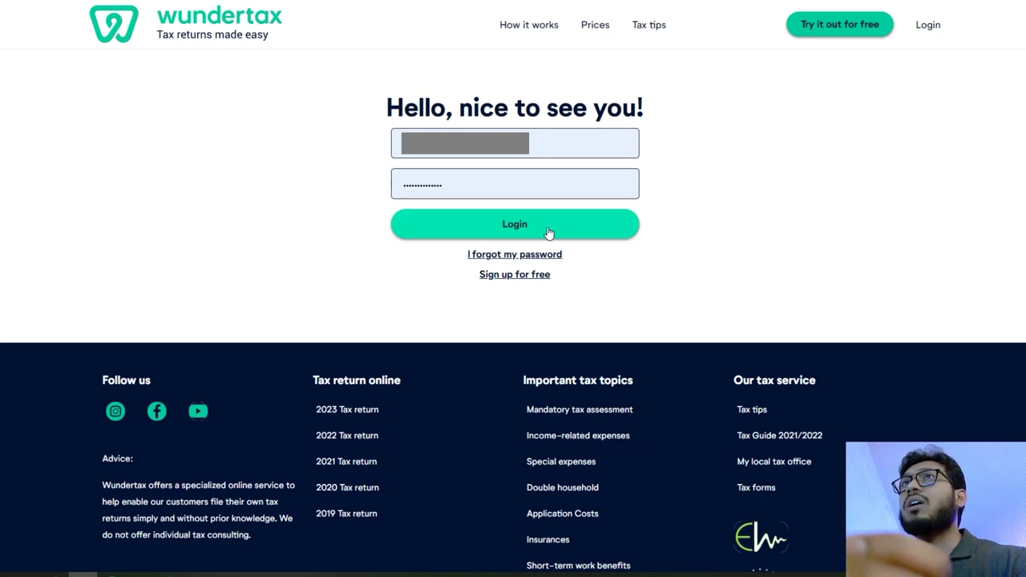
click(548, 231)
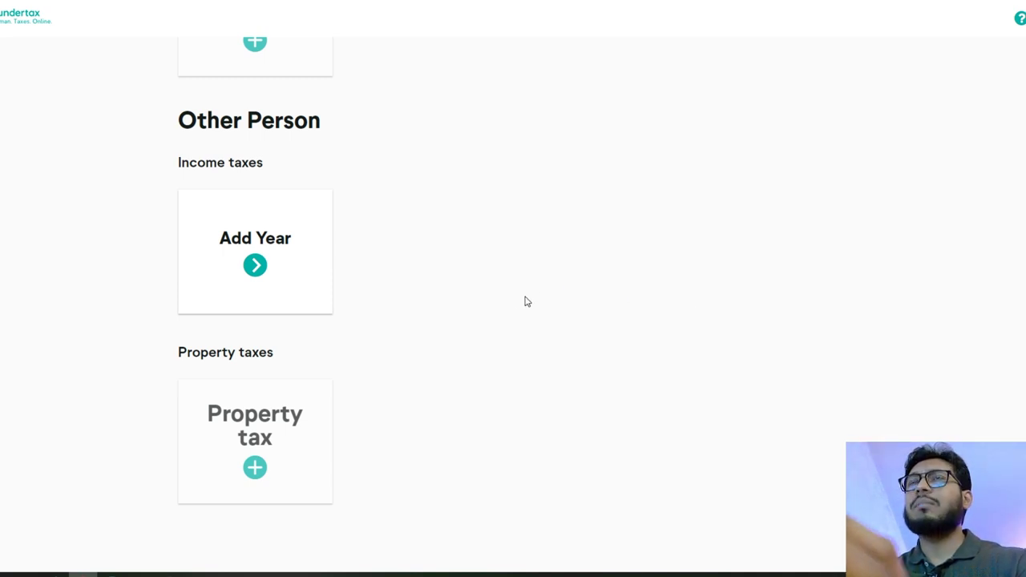
click(231, 265)
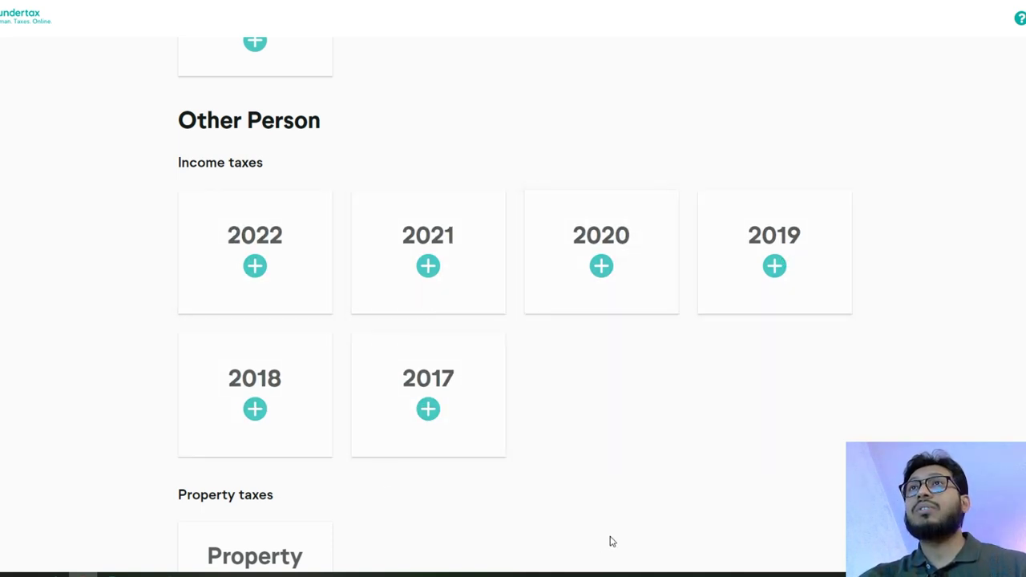
Step: Add the 2022 income tax year
click(213, 266)
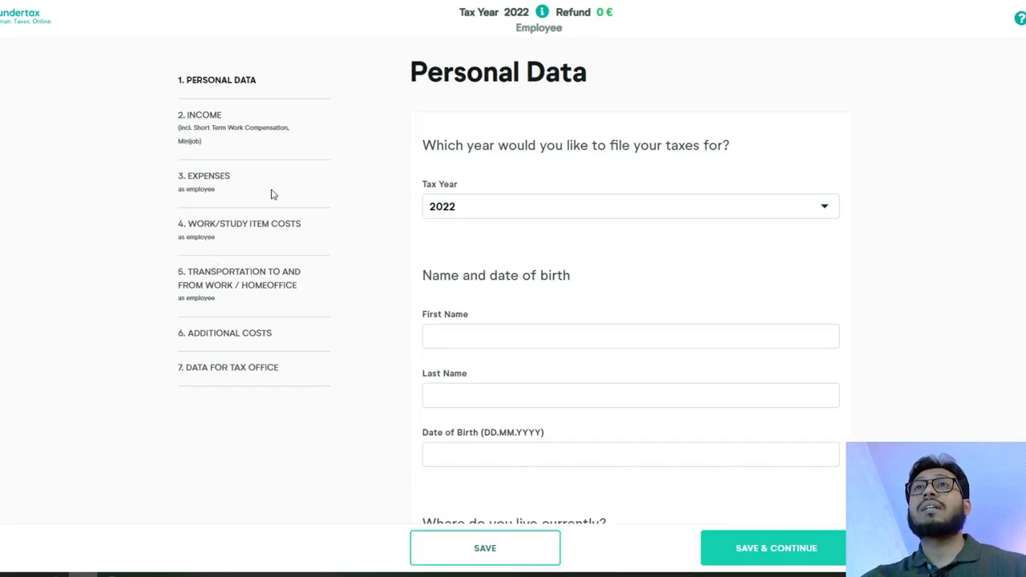
Step: Autofill name, birth date and address from saved details, confirming 2022 as tax year
click(505, 213)
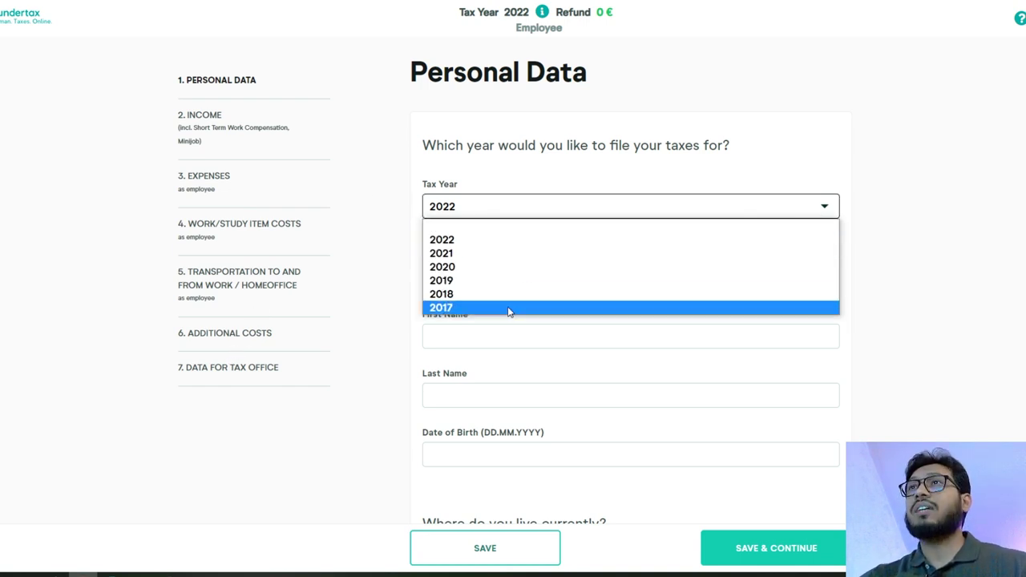
click(519, 207)
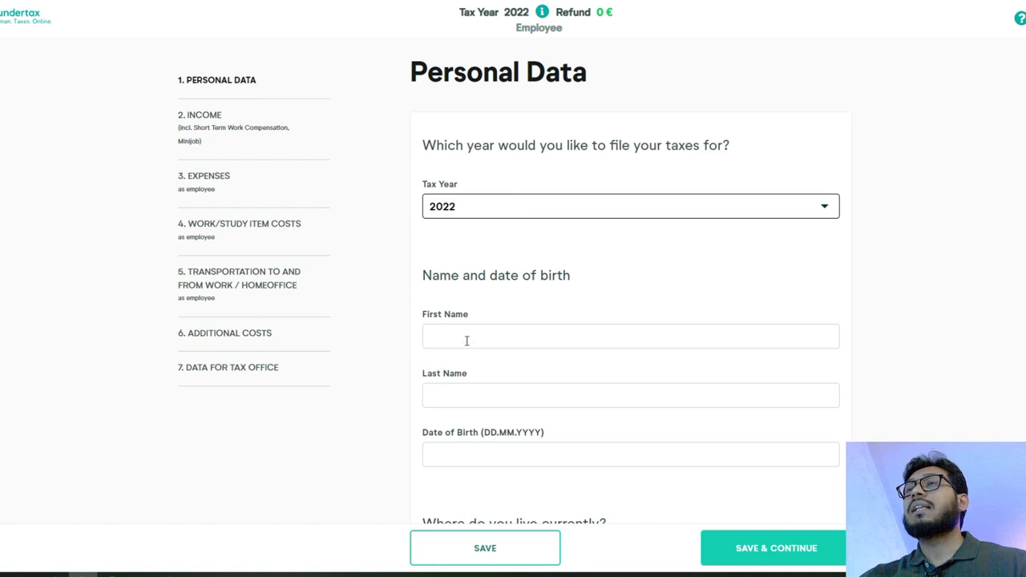
scroll(467, 341, down, 2)
click(499, 162)
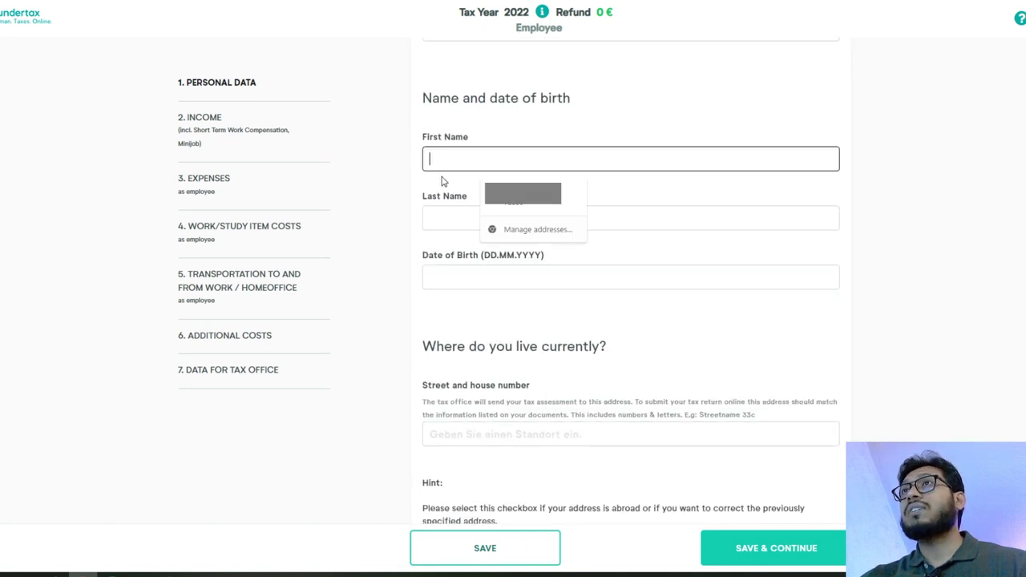
click(862, 198)
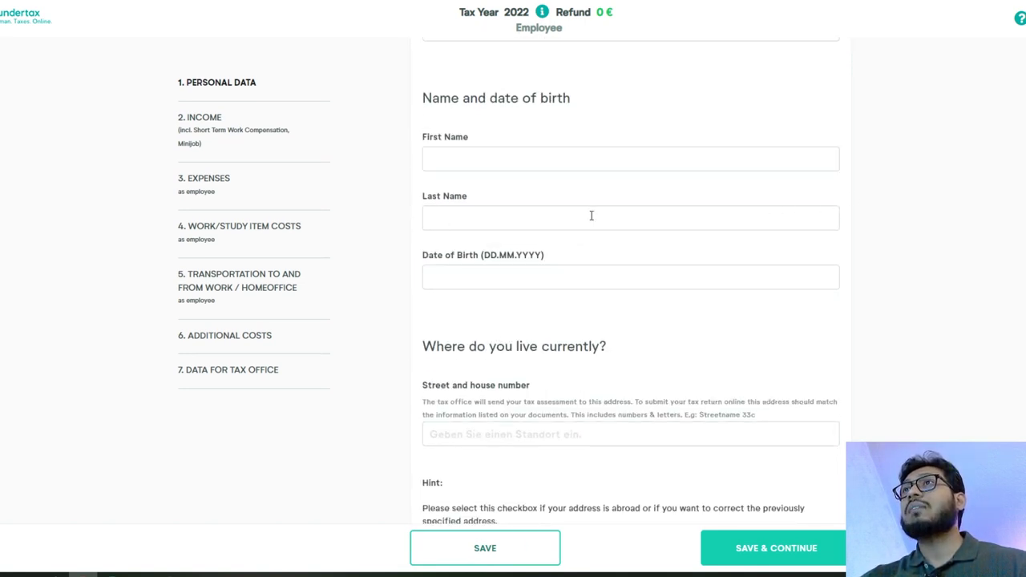
scroll(463, 294, down, 2)
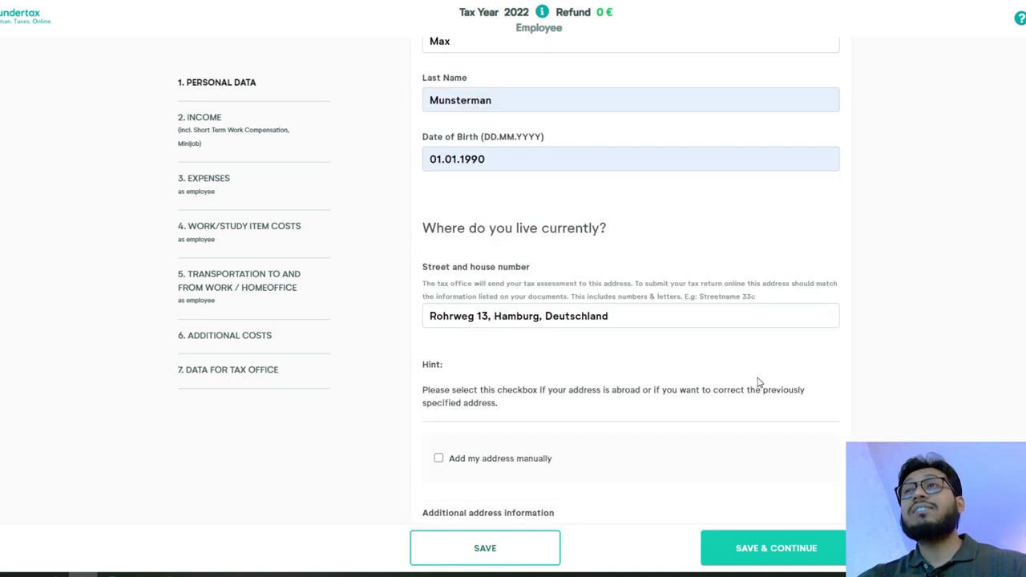
scroll(752, 397, up, 2)
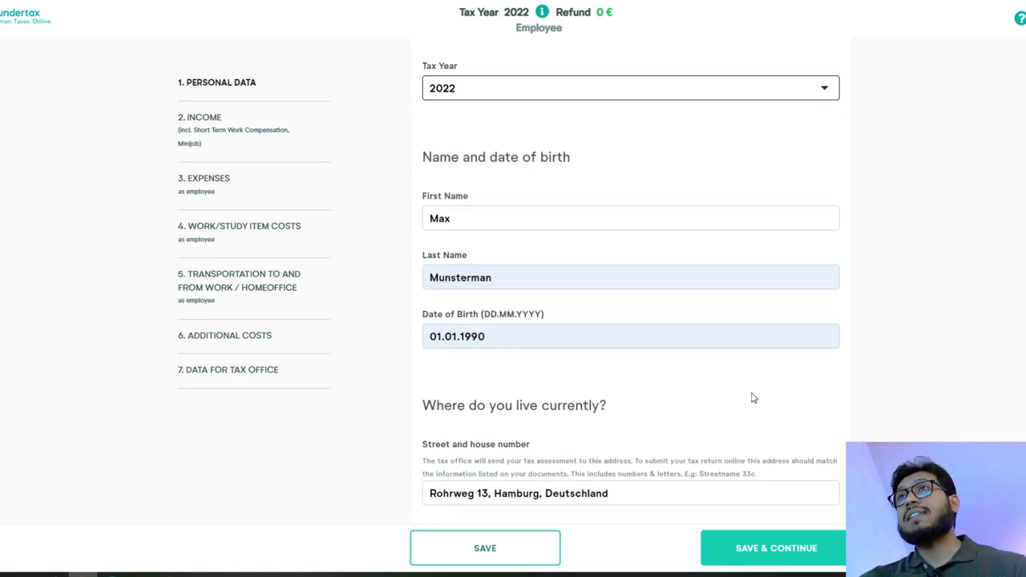
click(558, 97)
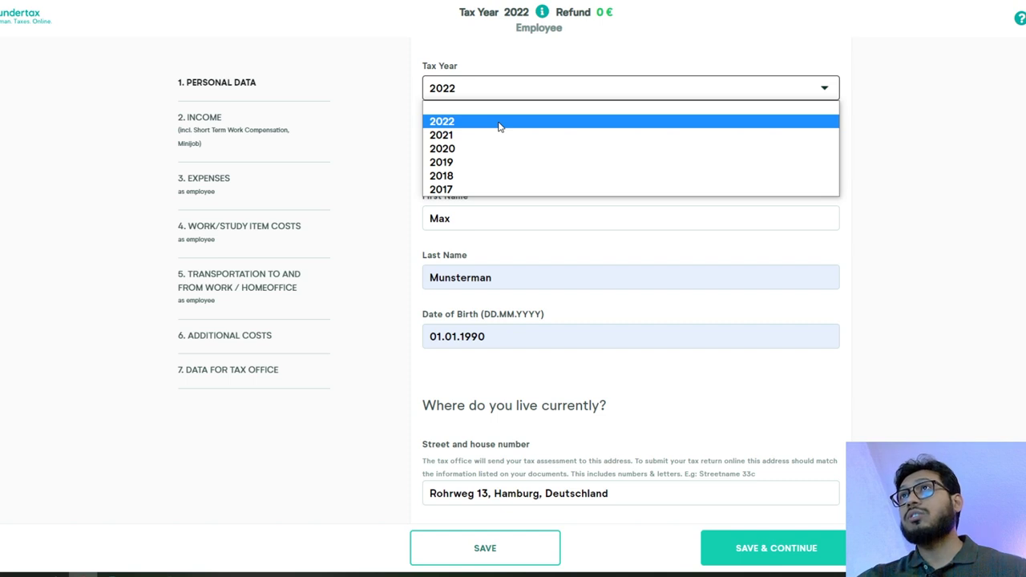
click(499, 126)
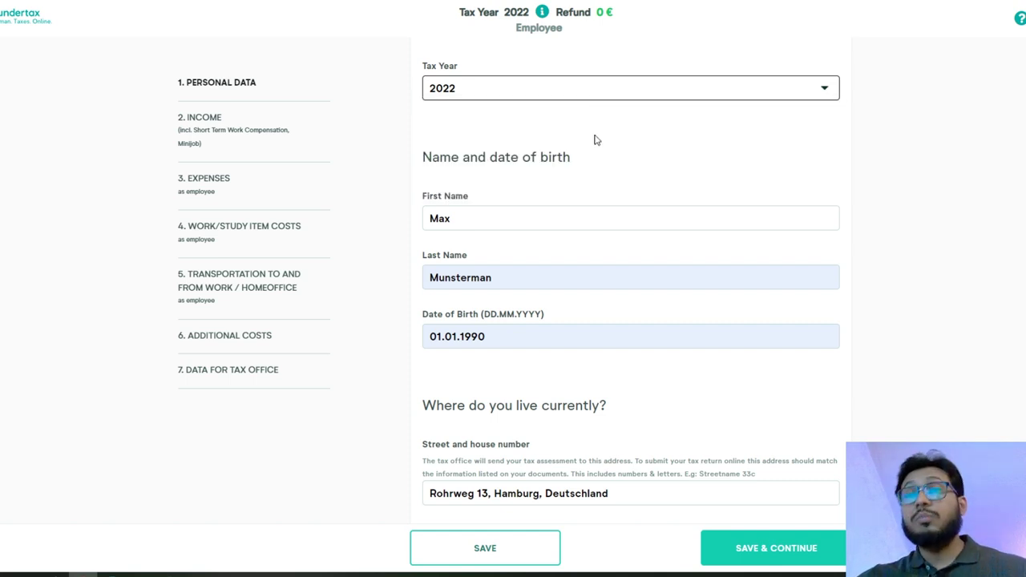
scroll(610, 332, down, 3)
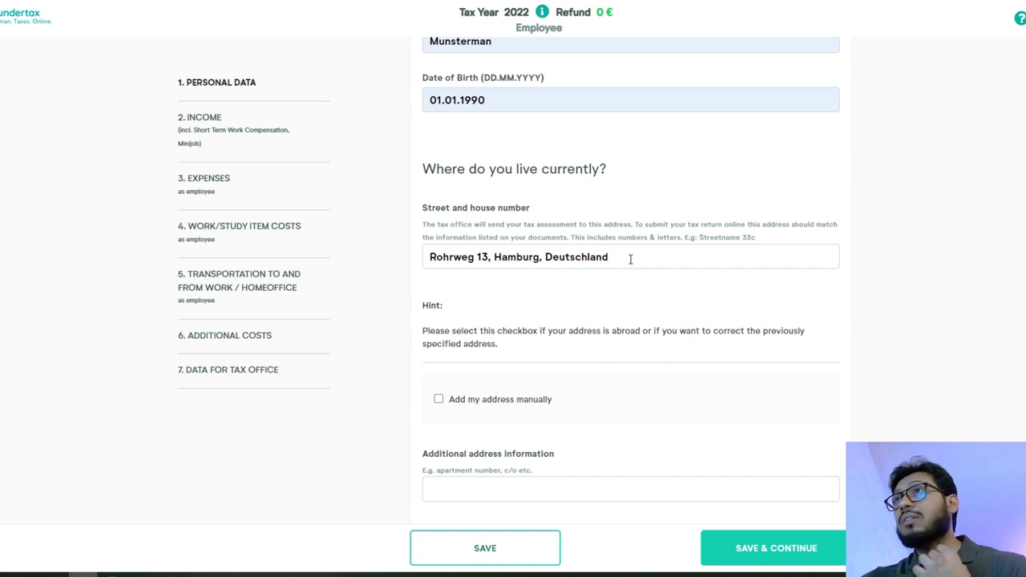
scroll(631, 259, down, 2)
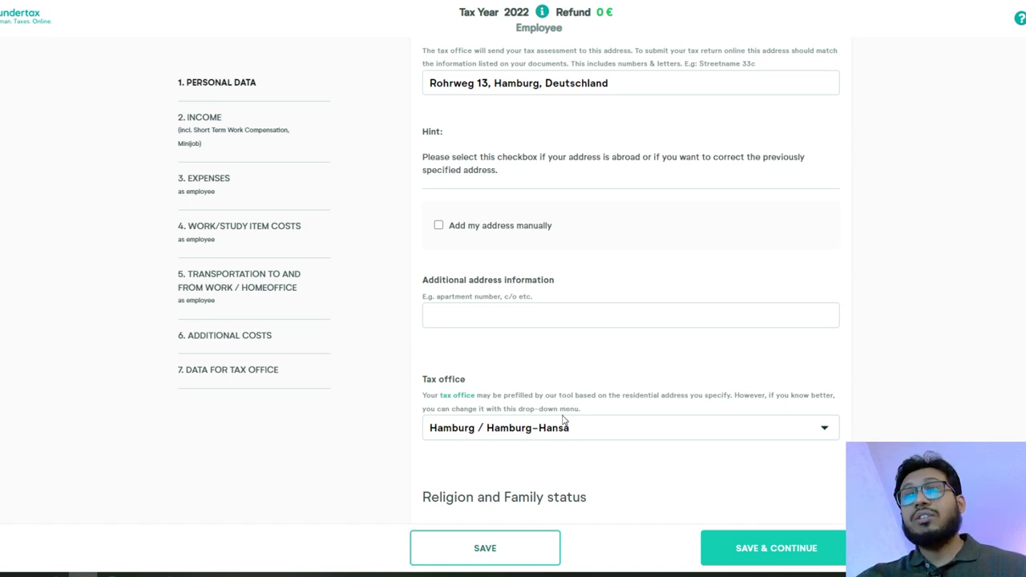
Step: Keep Hamburg-Hansa as the tax office and set religion to Other
click(619, 428)
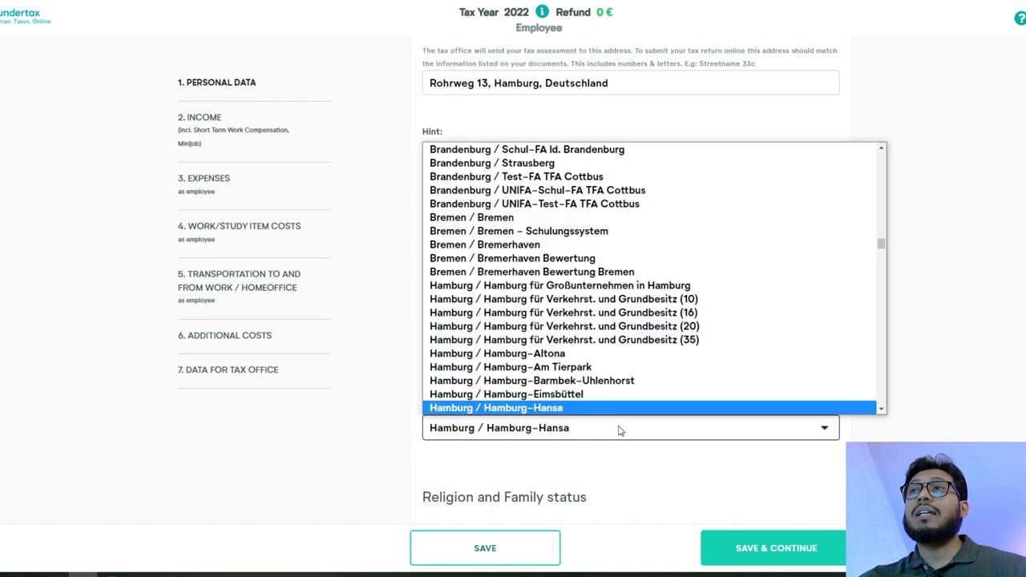
scroll(609, 361, down, 3)
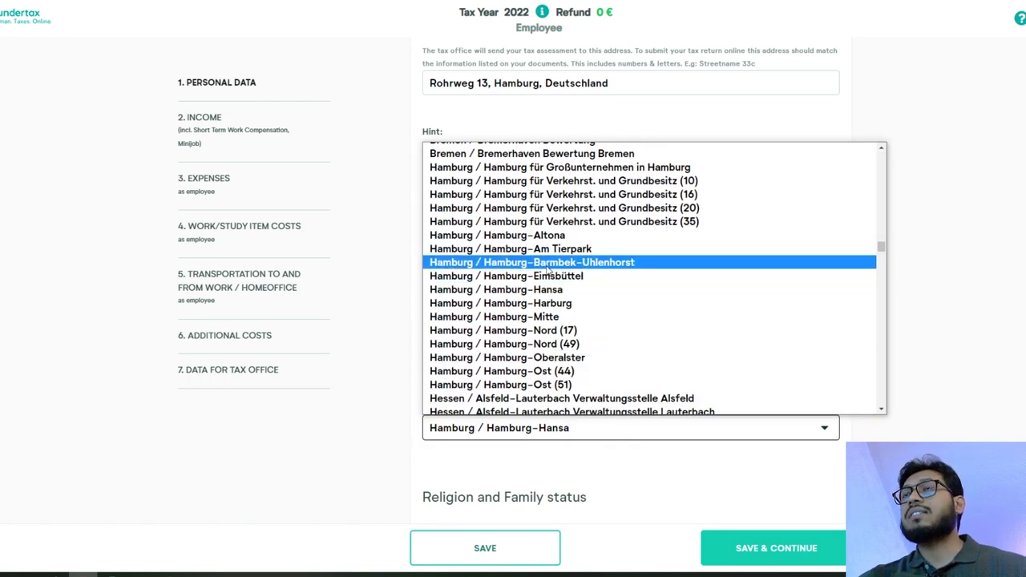
click(972, 387)
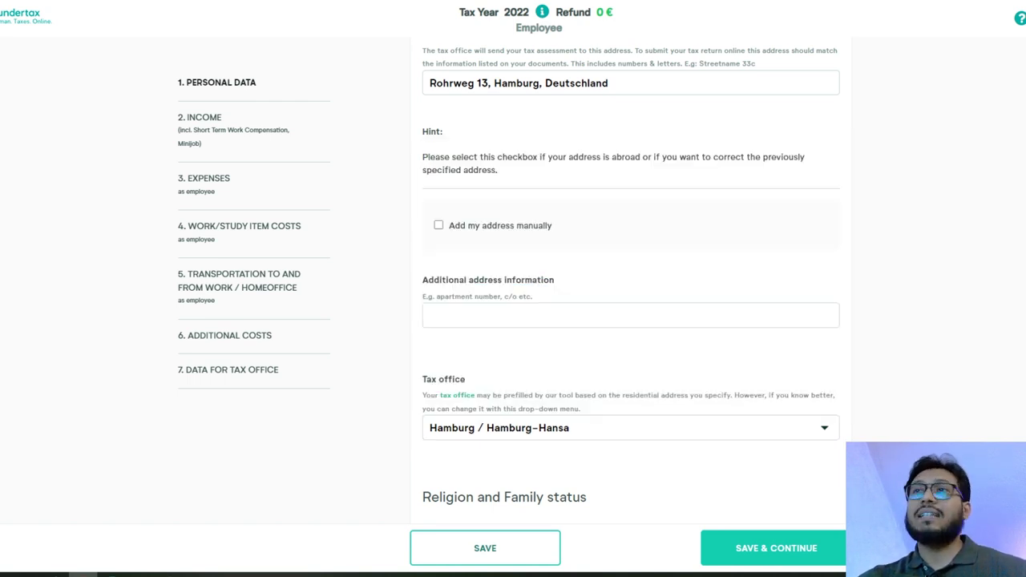
scroll(971, 392, down, 3)
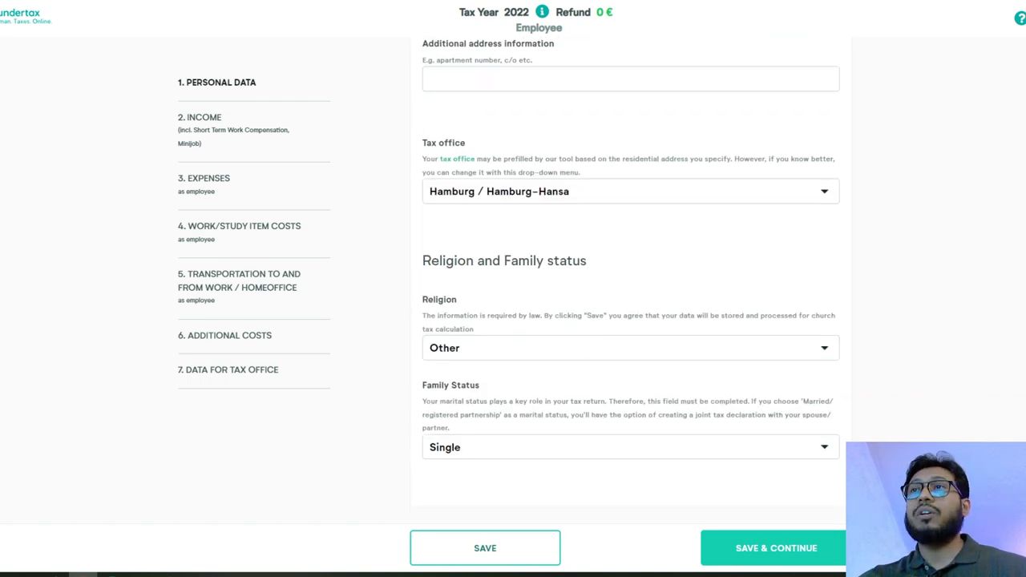
click(554, 351)
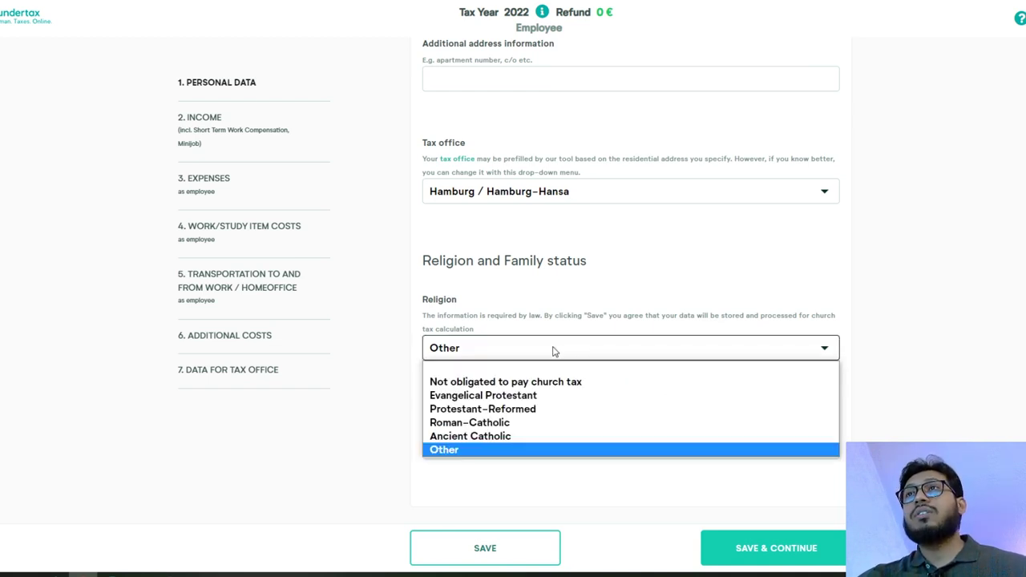
click(559, 450)
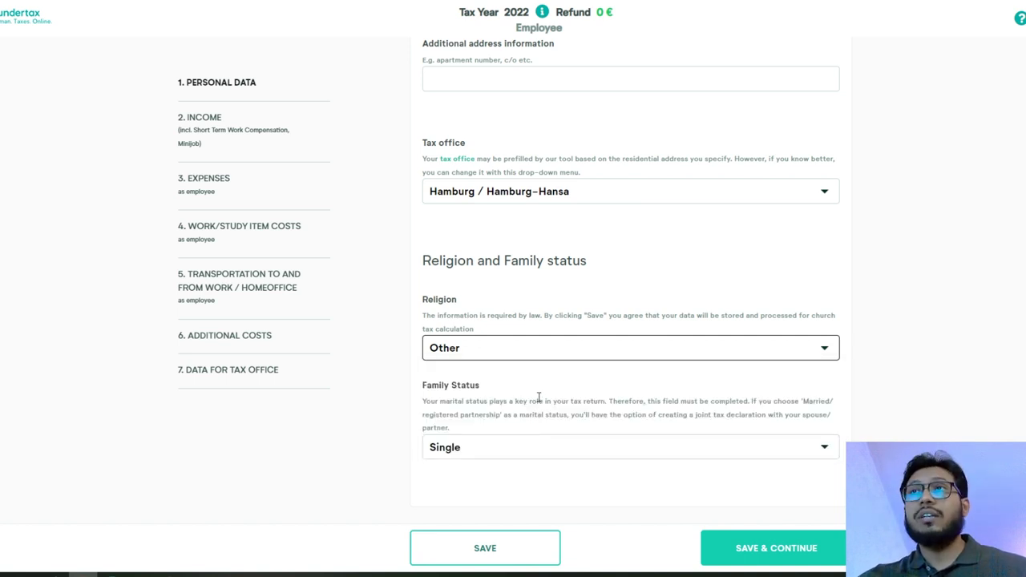
Step: Leave family status as Single and go to Income with employee income ticked
click(529, 454)
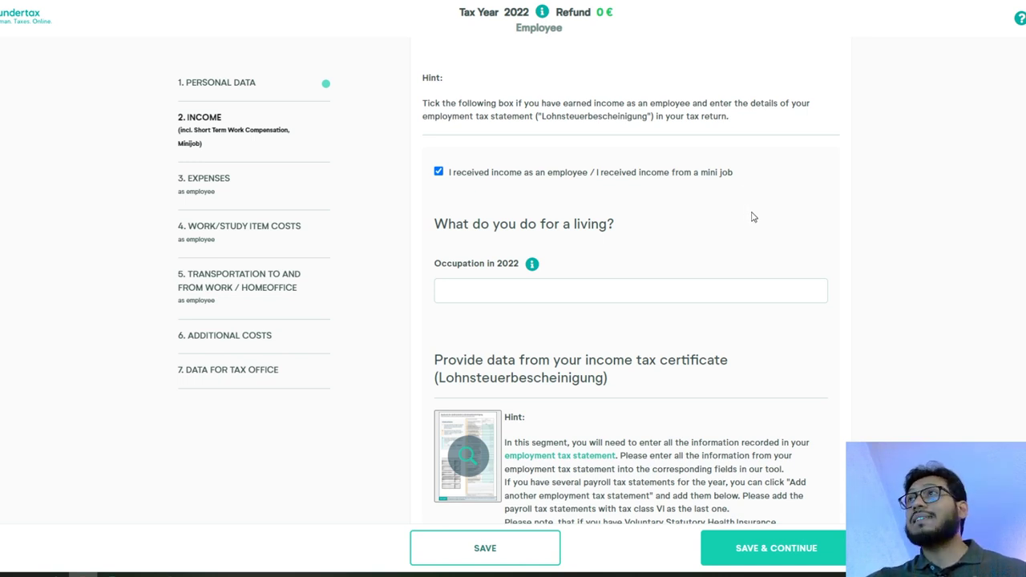
click(556, 292)
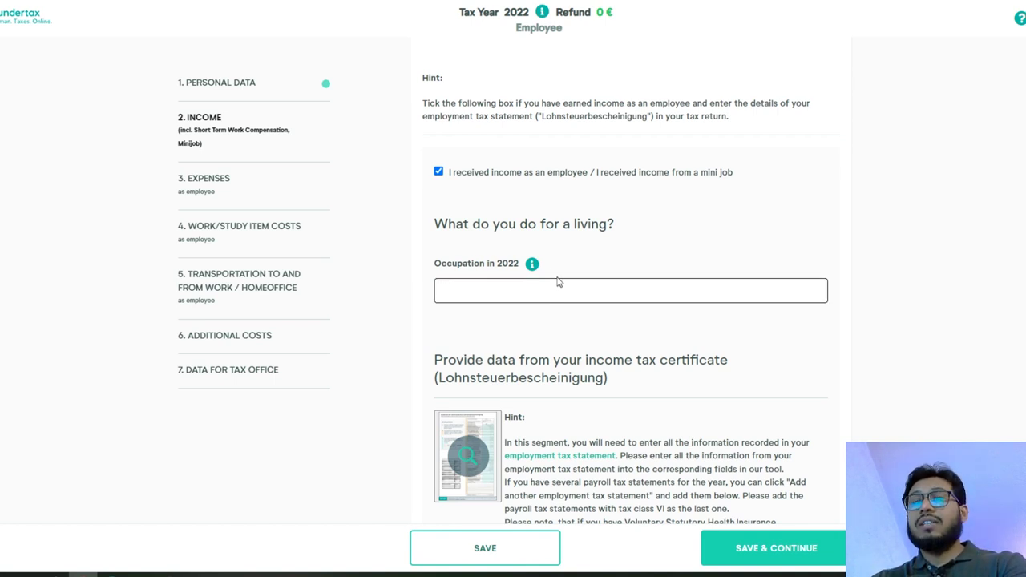
Step: Enter Engineer as the 2022 occupation and view its hint and the sample certificate
text(Engineer)
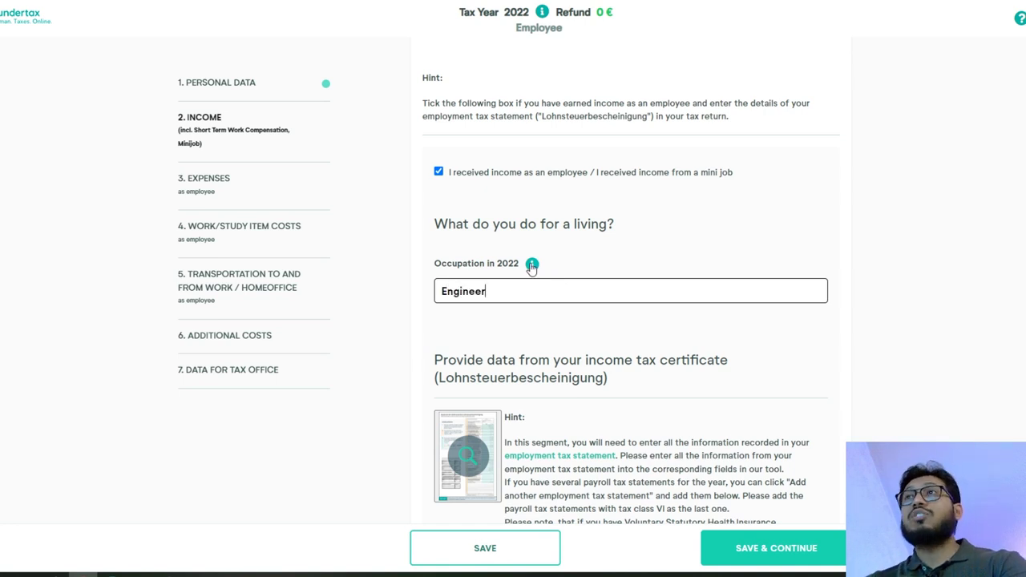
click(533, 265)
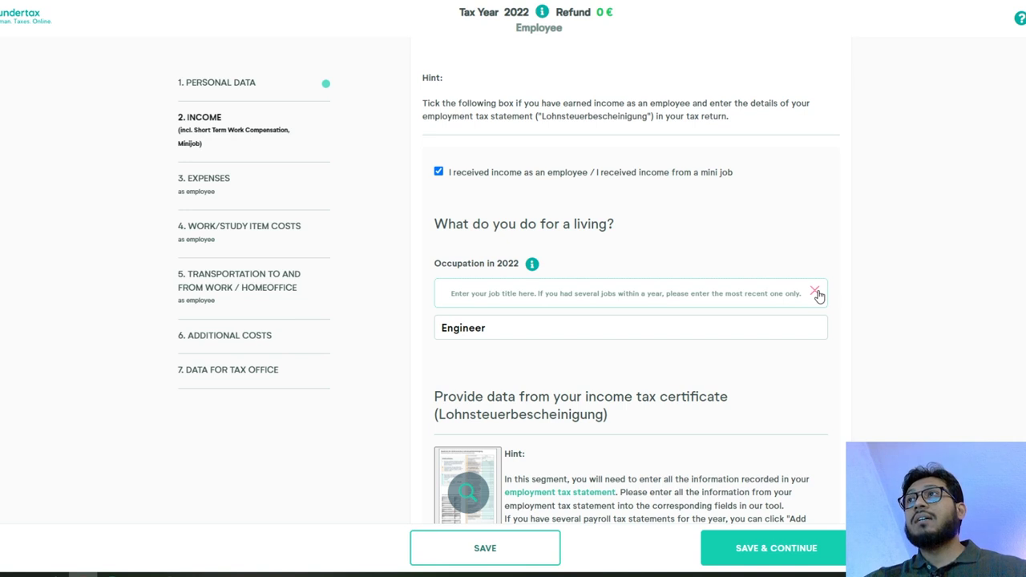
click(817, 293)
click(468, 456)
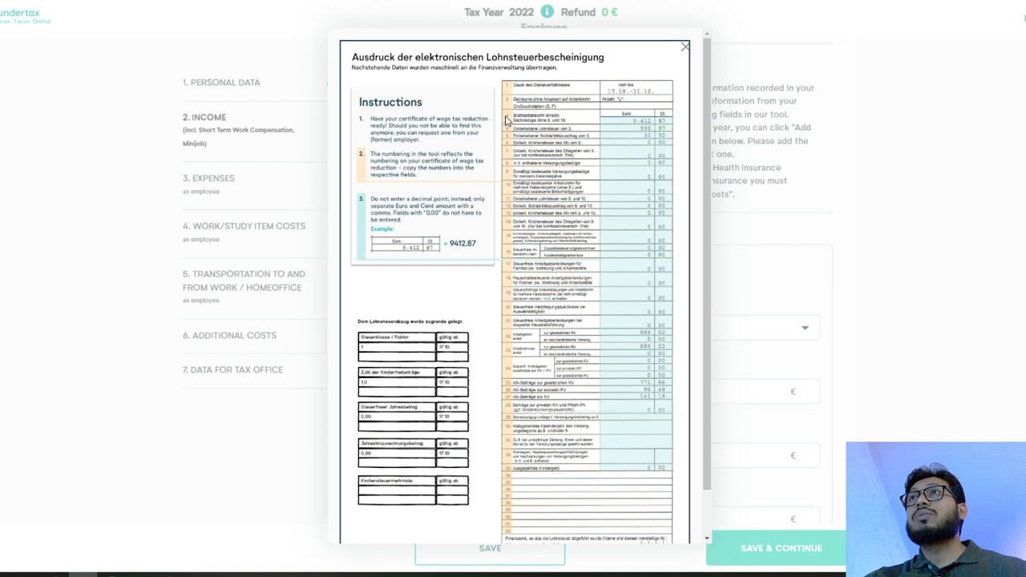
Step: Select Tax class III after reading the tax class help
click(684, 48)
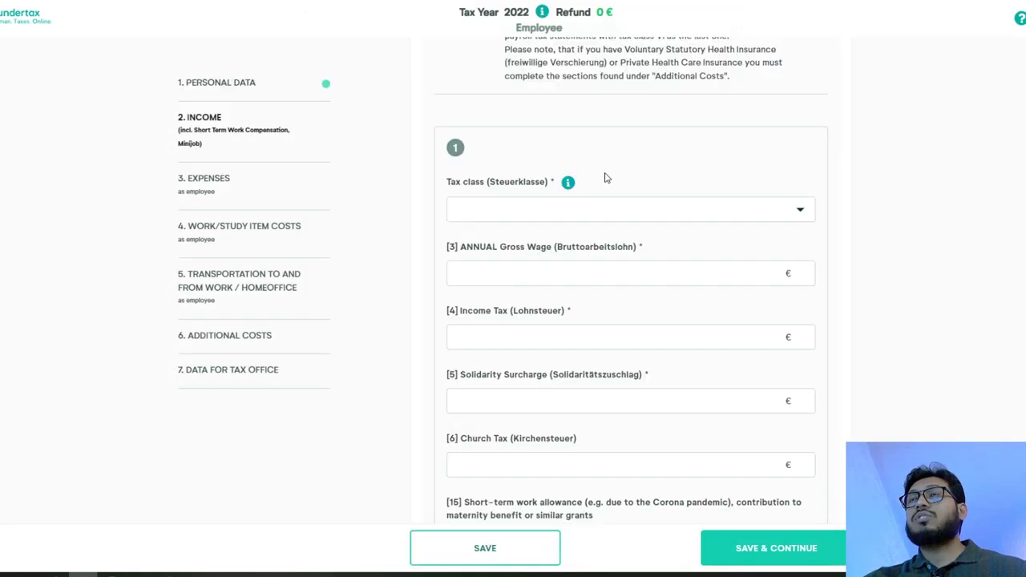
click(610, 218)
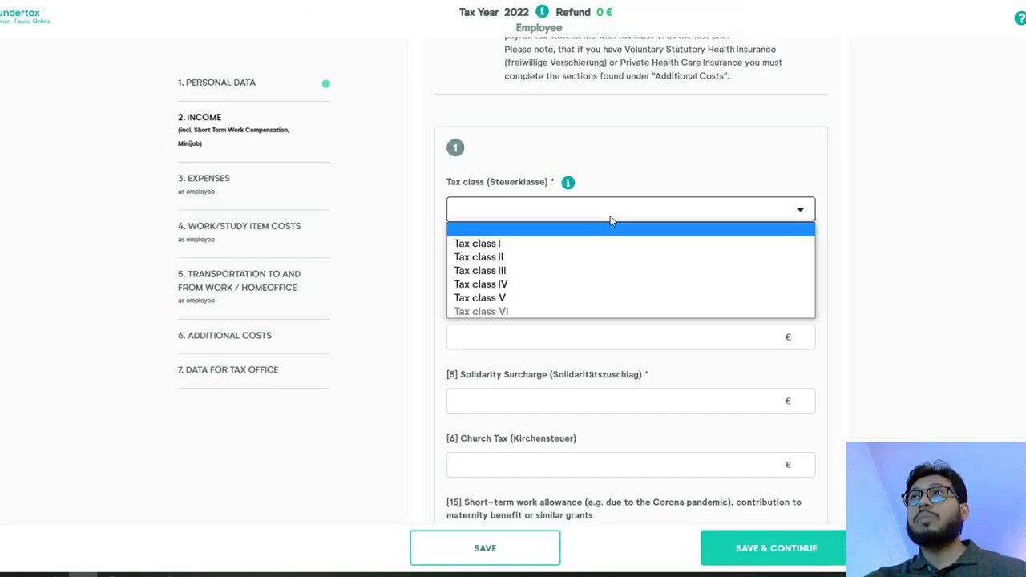
click(570, 186)
click(570, 186)
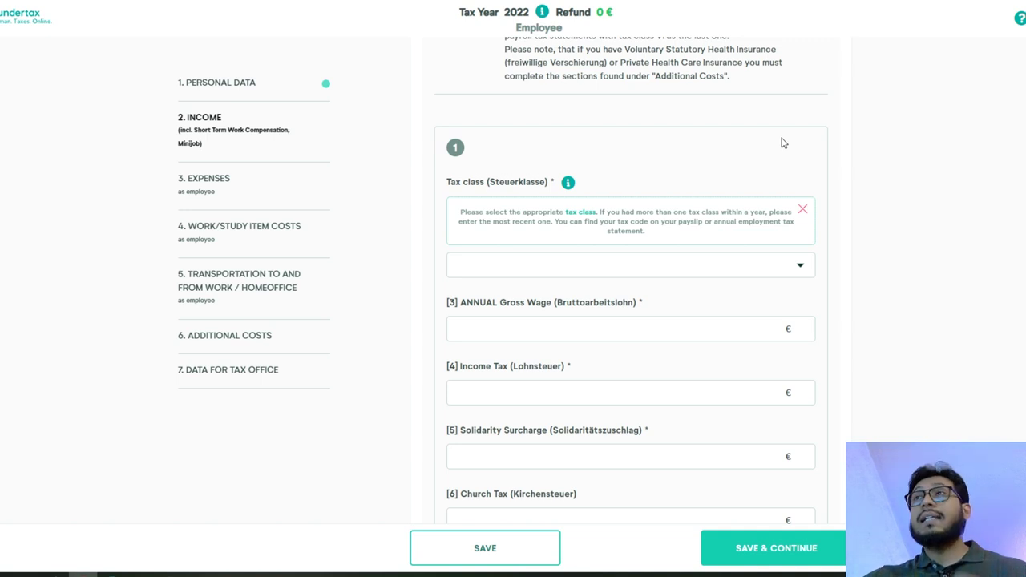
click(768, 264)
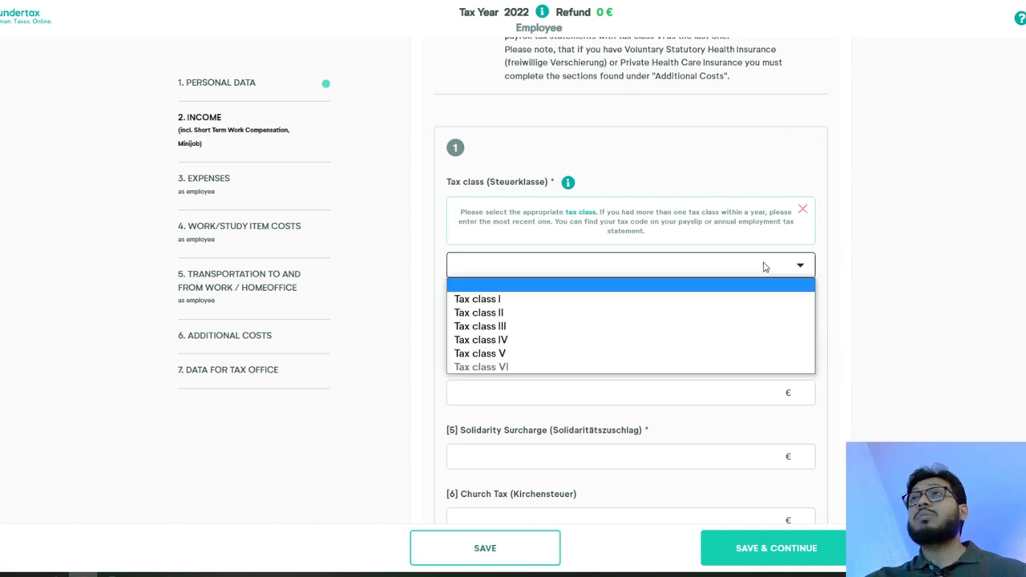
click(649, 325)
Step: Recheck the sample certificate before filling the [3] ANNUAL Gross Wage field
click(630, 327)
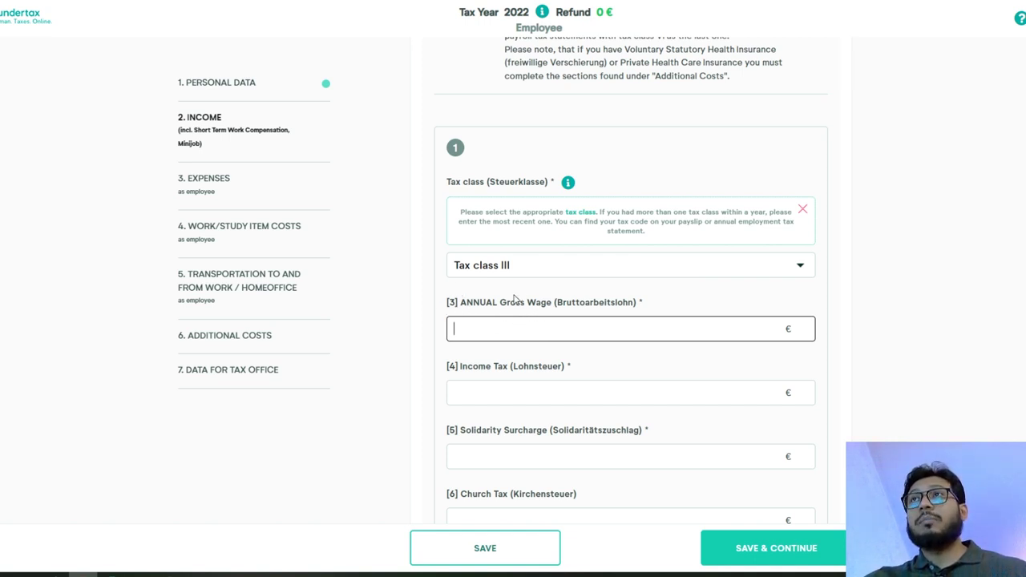
scroll(514, 299, up, 3)
click(477, 154)
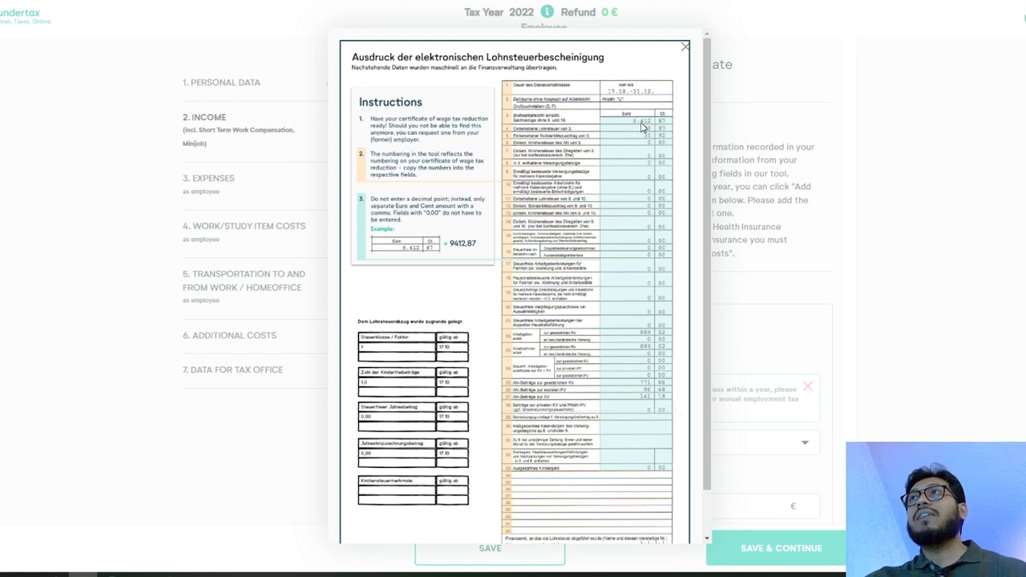
click(866, 225)
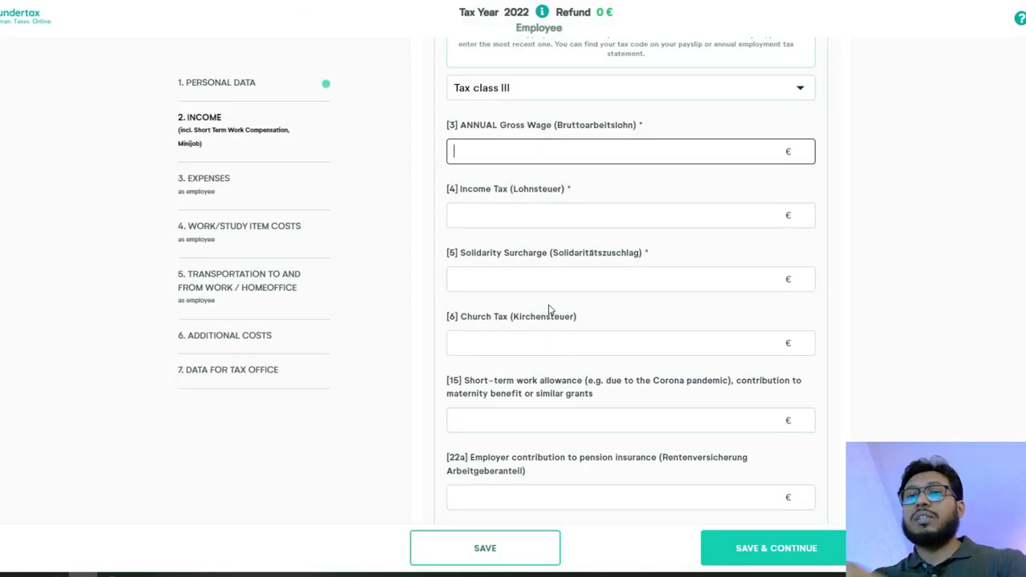
scroll(497, 329, down, 10)
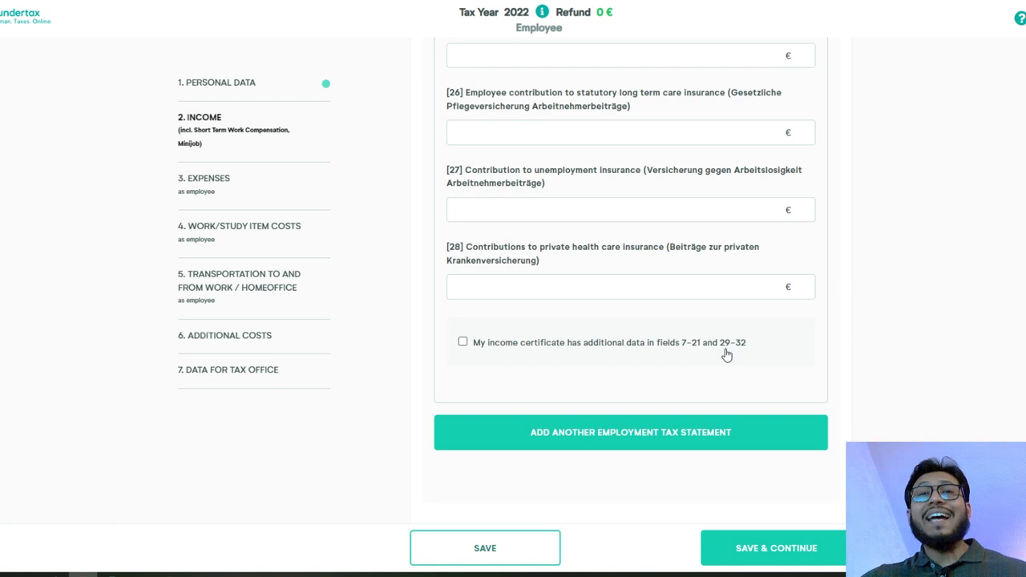
click(463, 343)
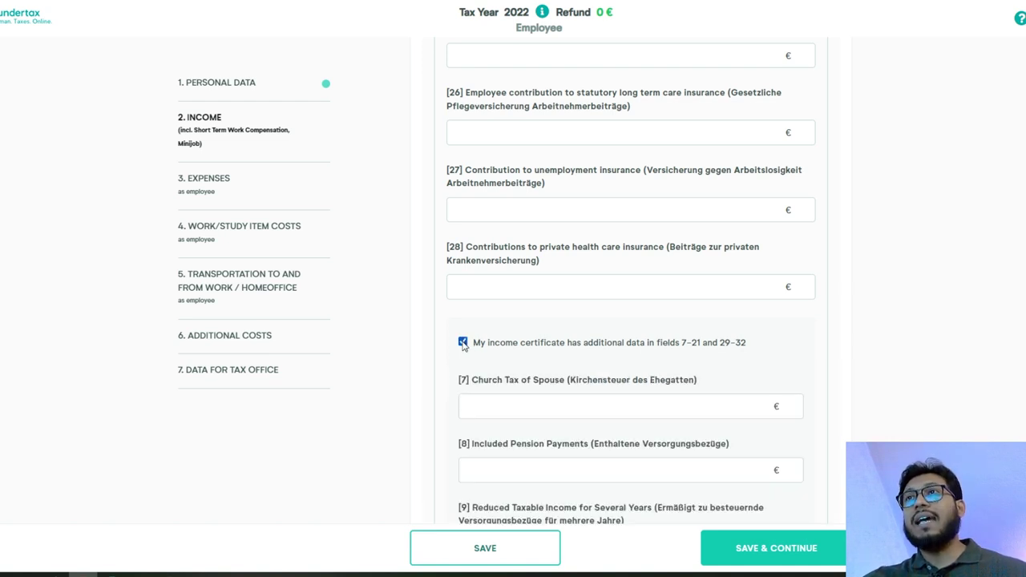
click(462, 343)
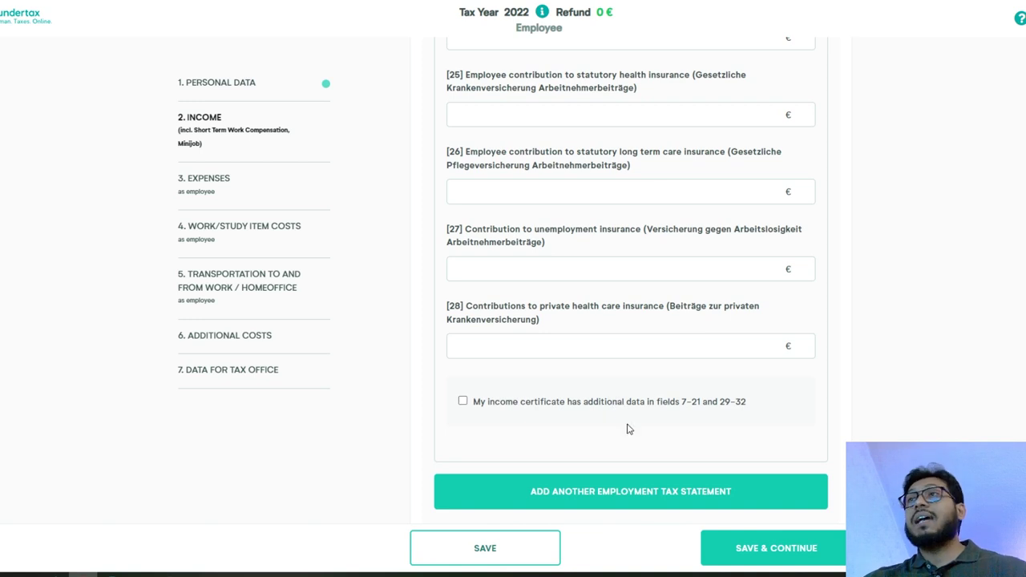
scroll(630, 409, down, 4)
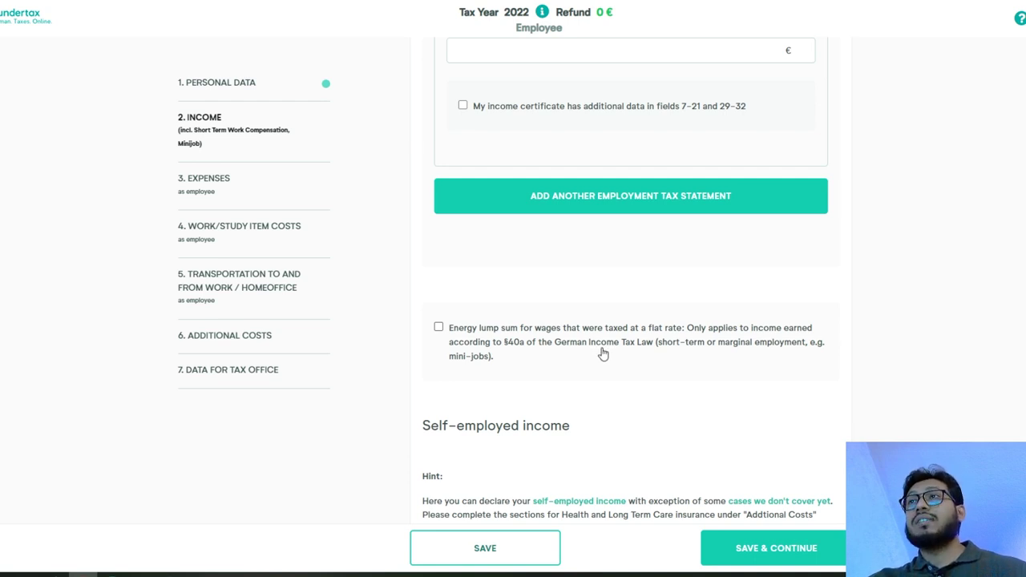
scroll(441, 276, down, 4)
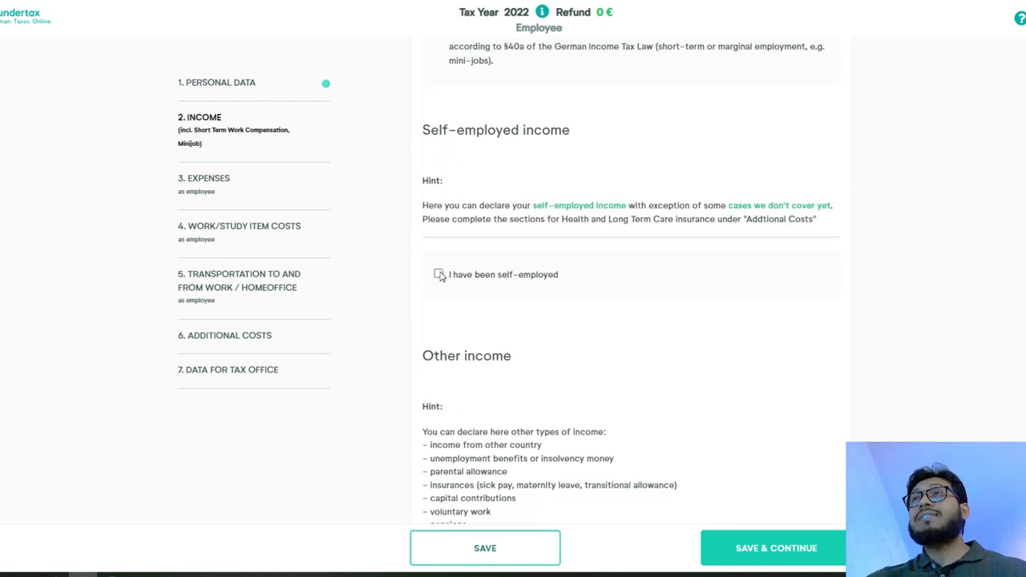
click(439, 275)
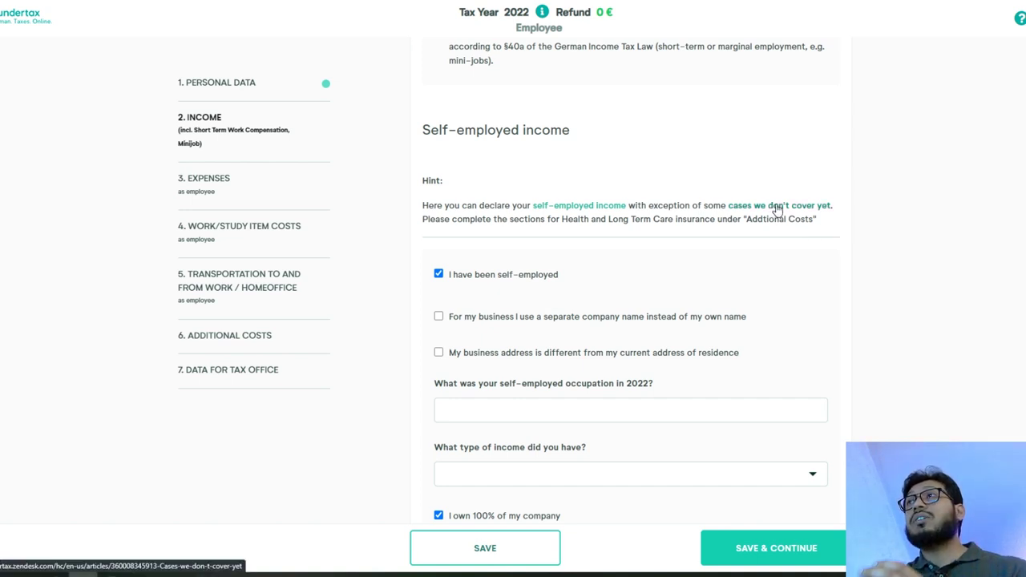
scroll(837, 246, down, 2)
click(802, 234)
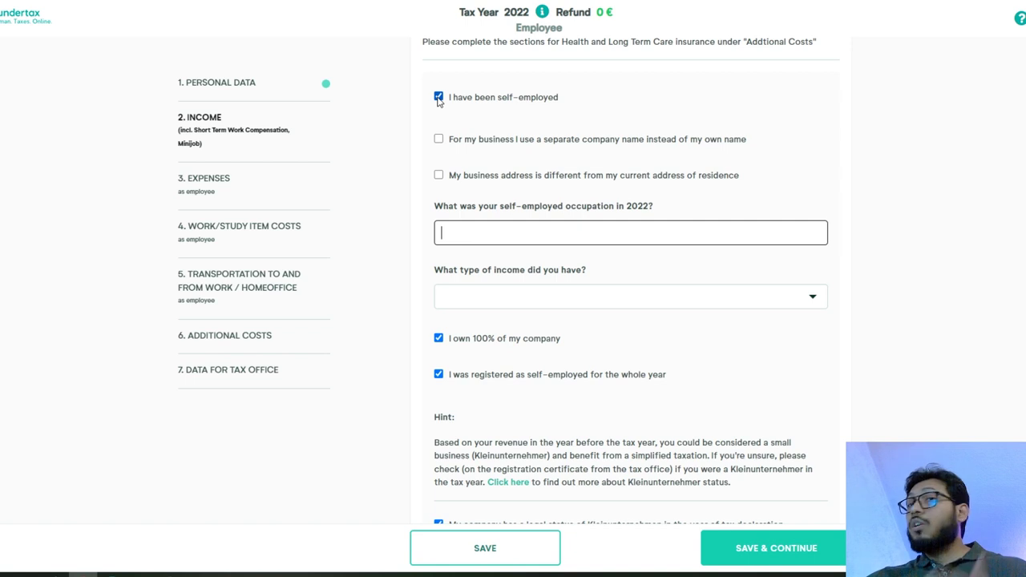
click(439, 98)
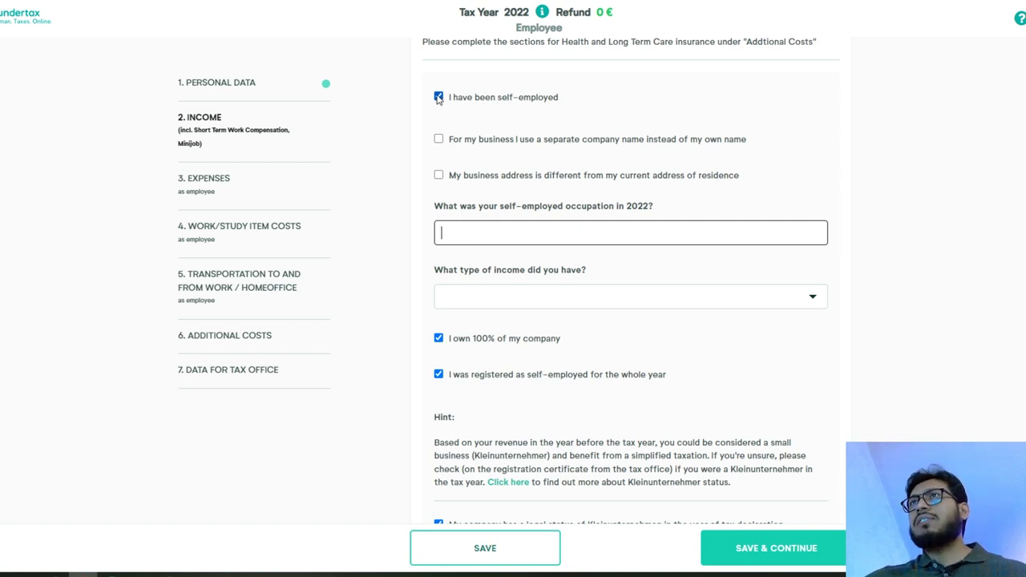
scroll(462, 275, down, 2)
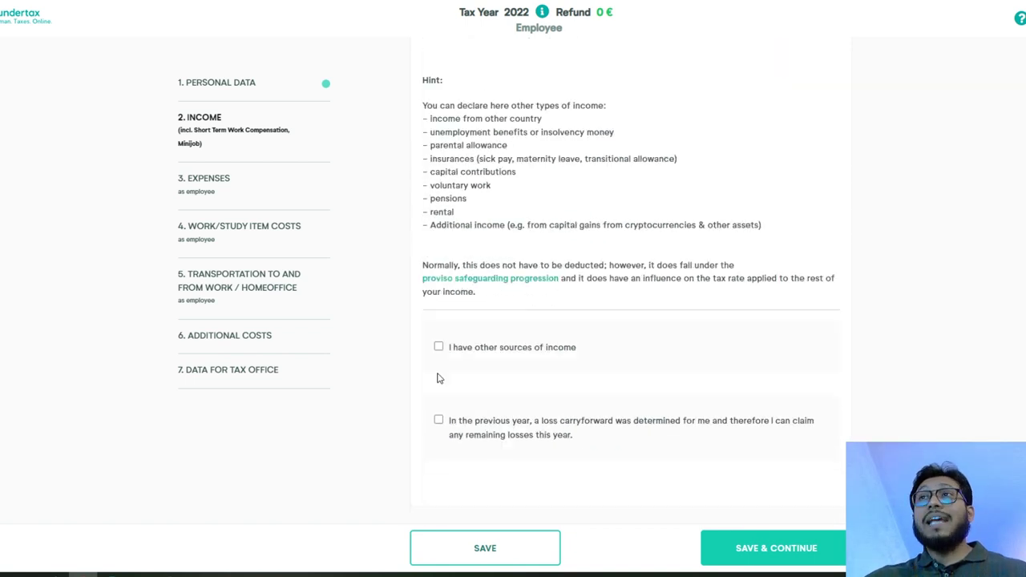
Step: Tick other sources of income, trying then clearing unemployment benefits and health insurance payments
click(440, 348)
scroll(481, 320, down, 2)
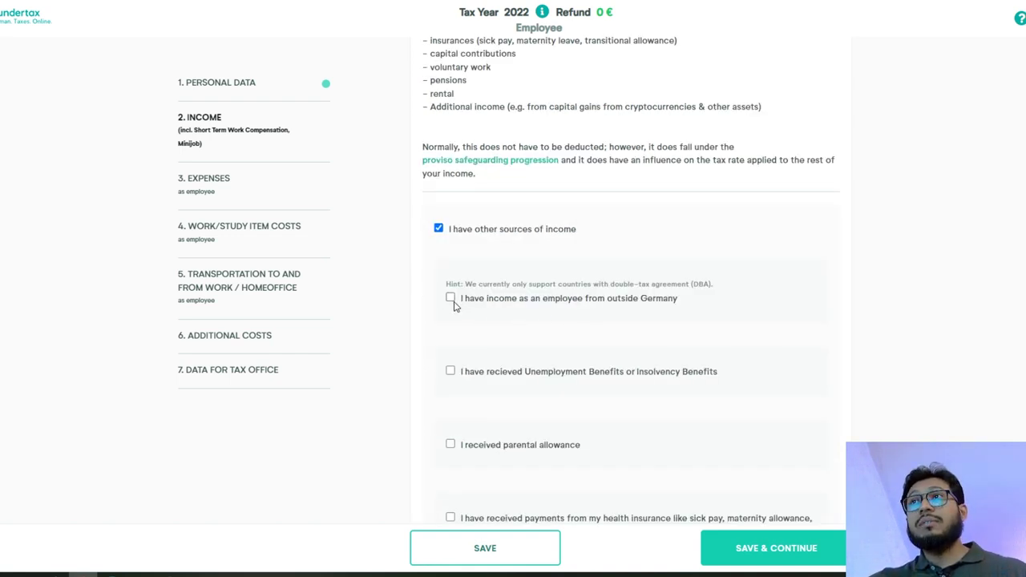
click(451, 371)
scroll(449, 380, down, 3)
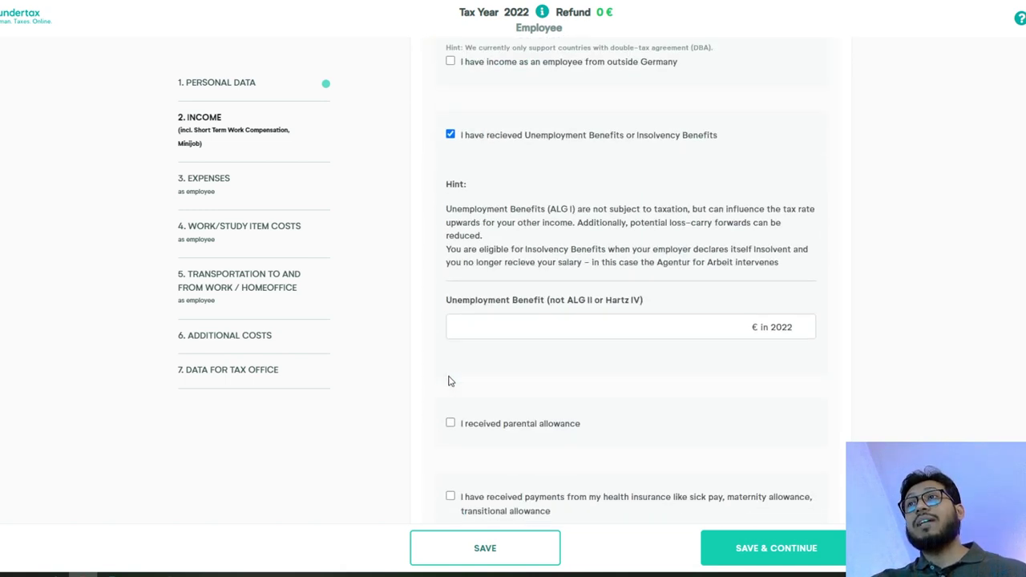
click(450, 136)
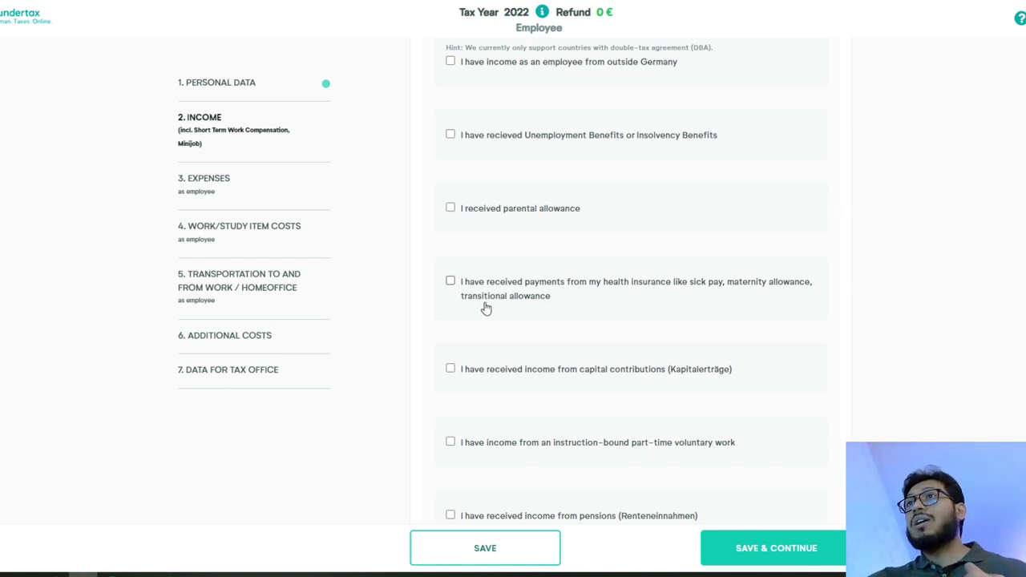
click(450, 282)
scroll(458, 339, down, 2)
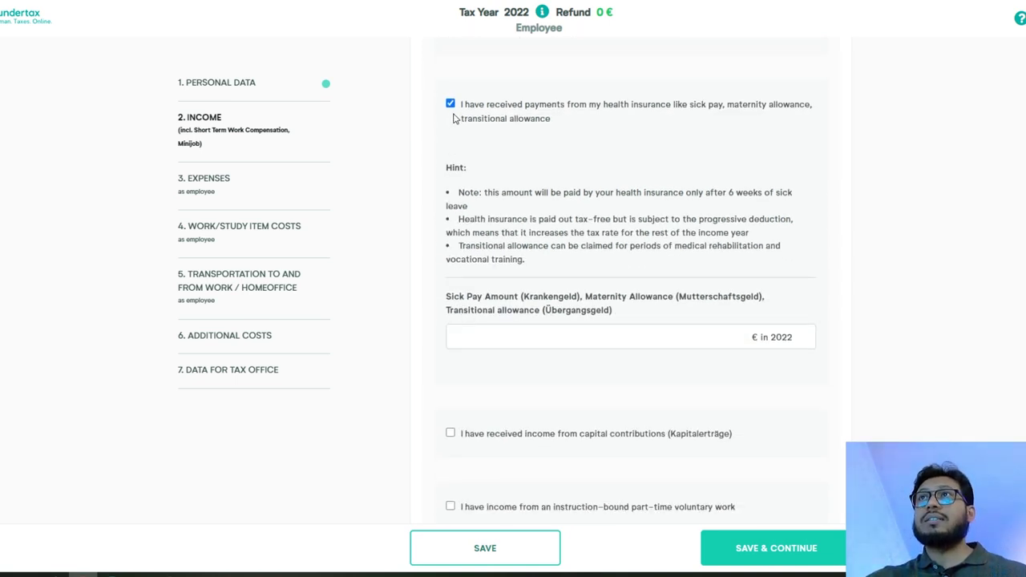
click(451, 108)
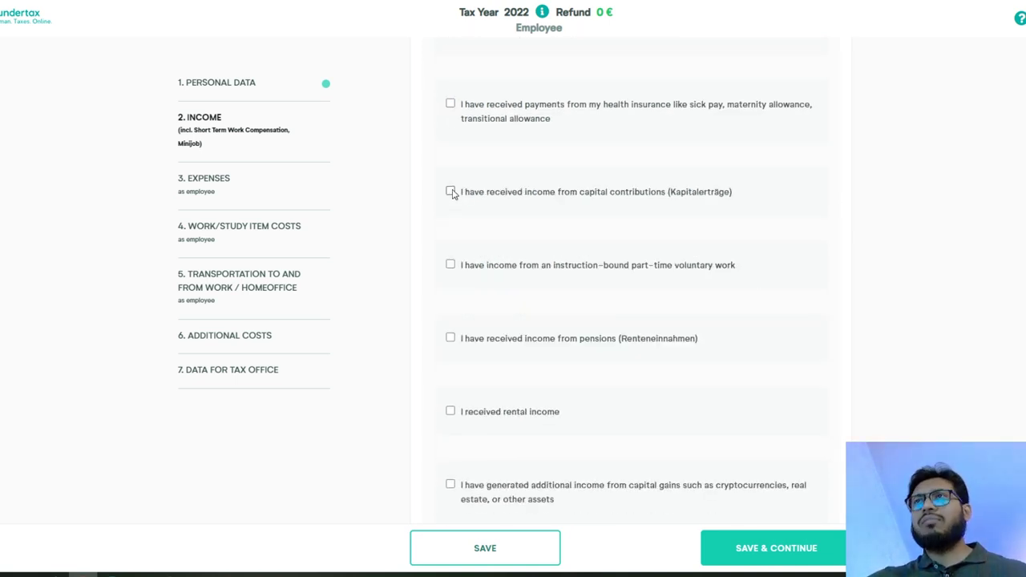
Step: Tick income from capital contributions
click(452, 193)
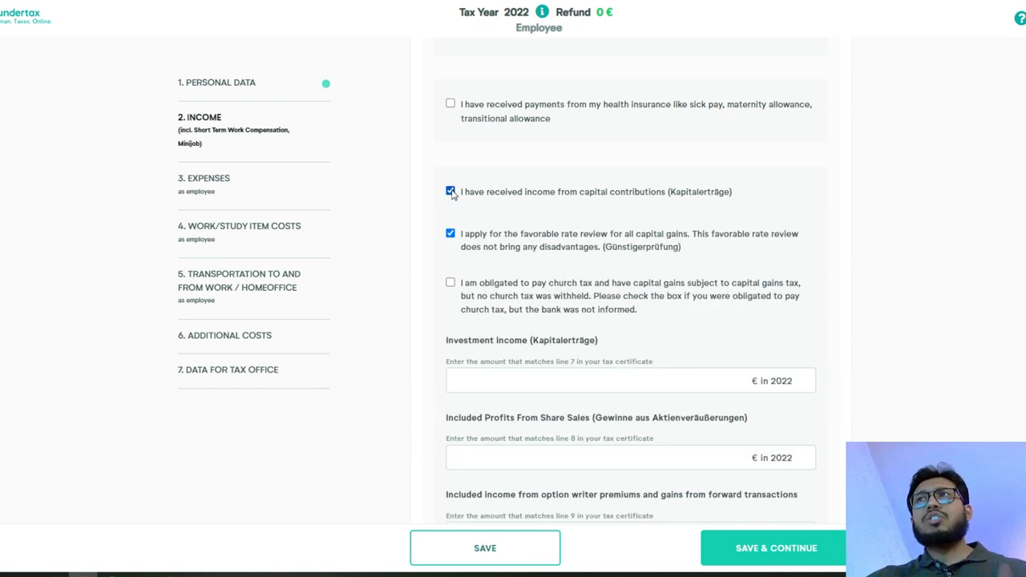
click(451, 192)
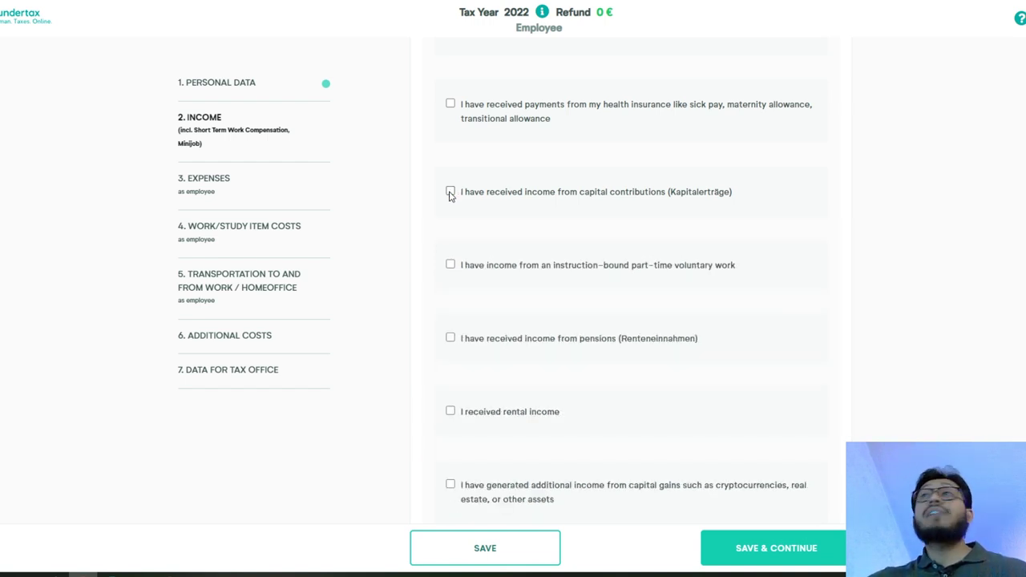
click(451, 191)
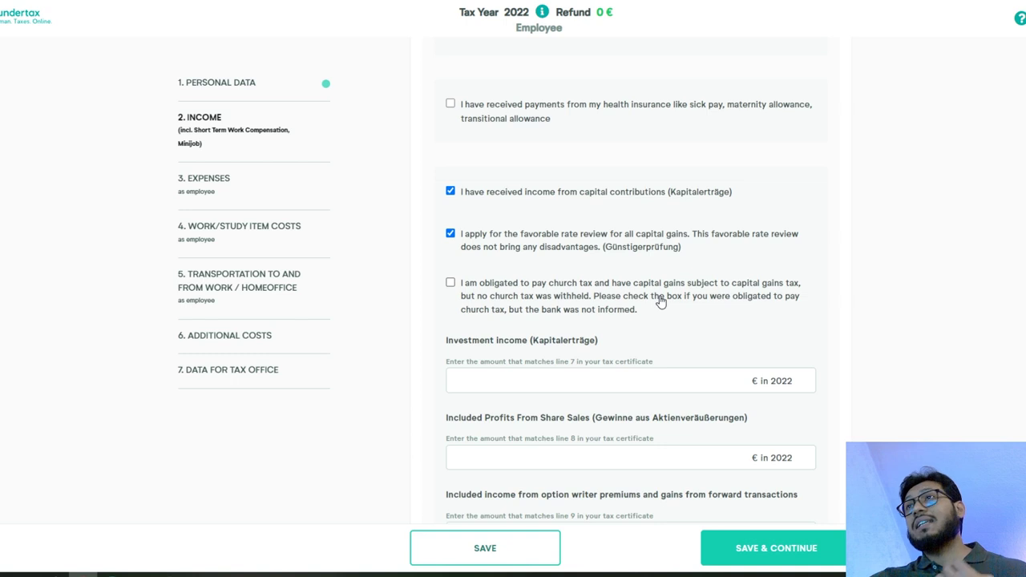
scroll(673, 366, down, 1)
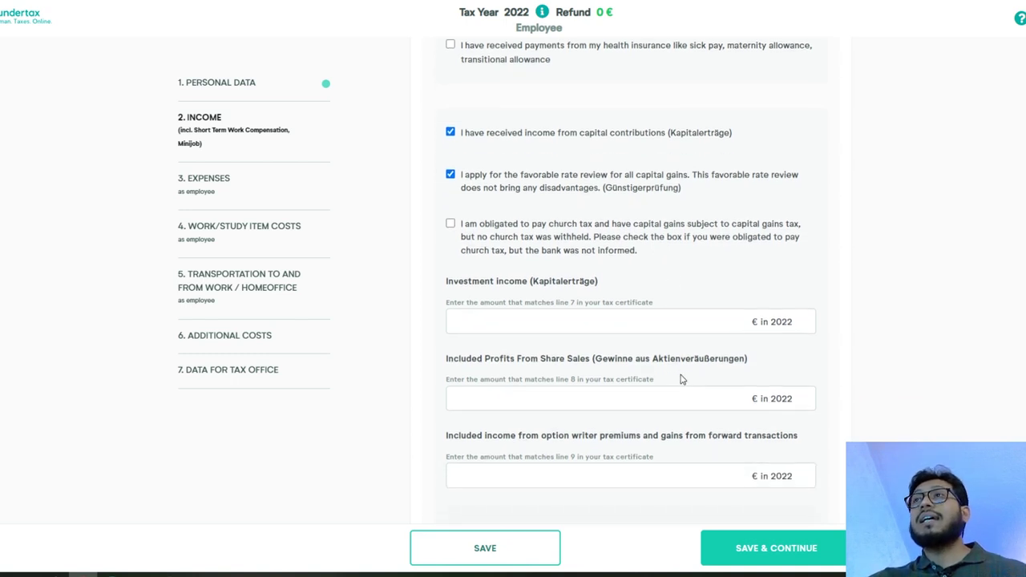
Step: Step through the Investment income, share sales profits and option writer premiums fields
click(603, 322)
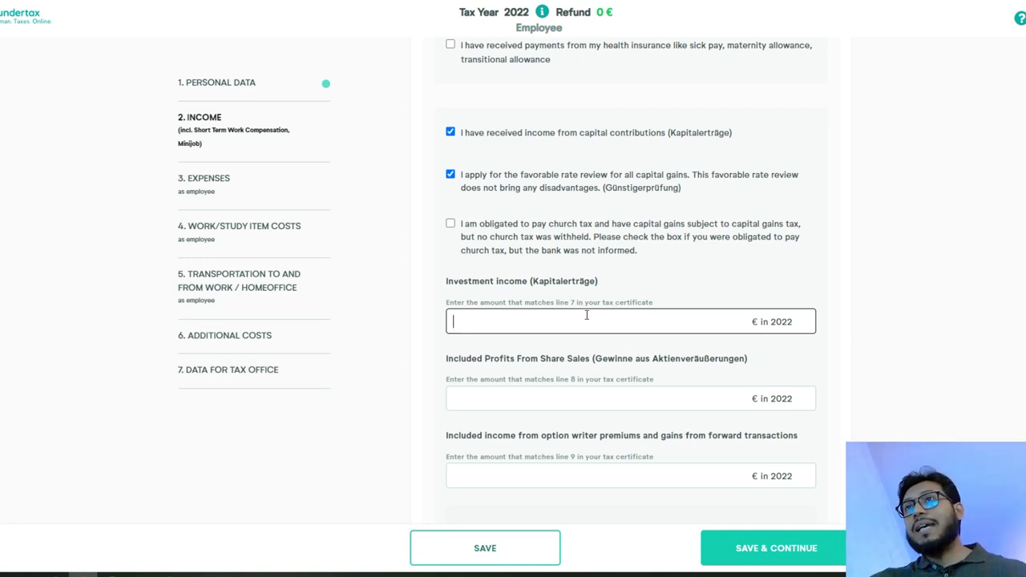
click(487, 395)
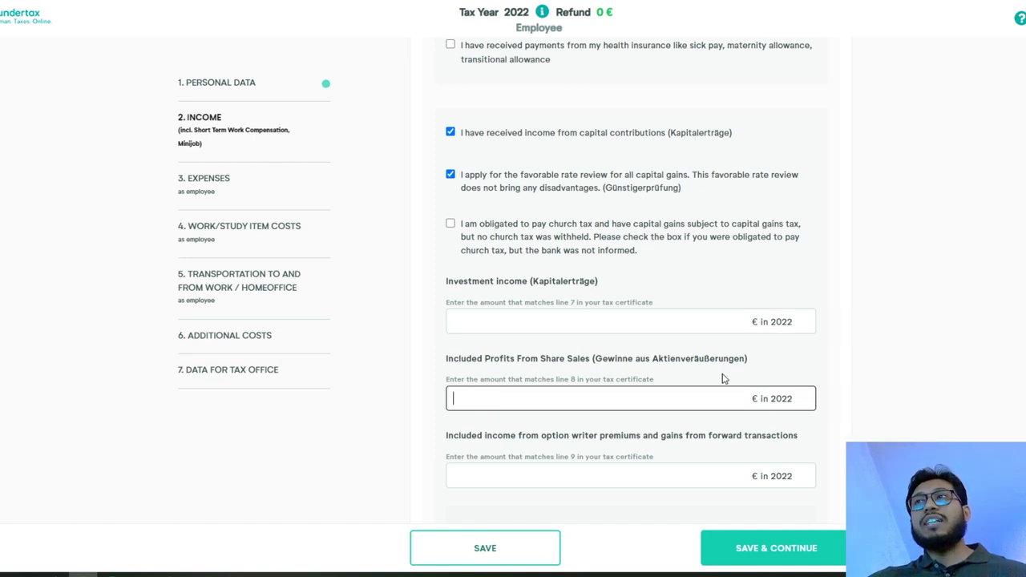
scroll(724, 379, down, 2)
click(624, 357)
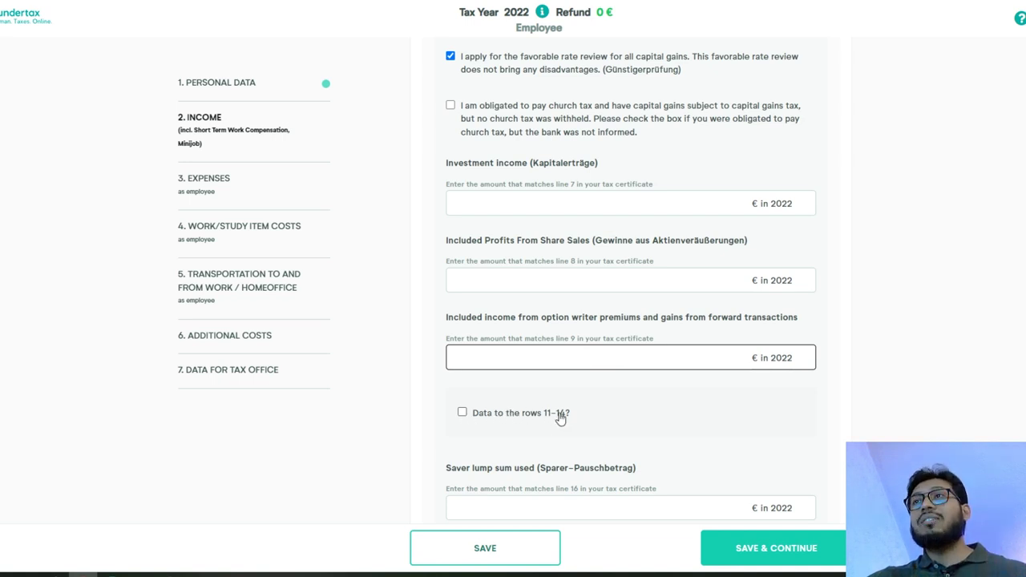
scroll(513, 410, down, 3)
click(533, 329)
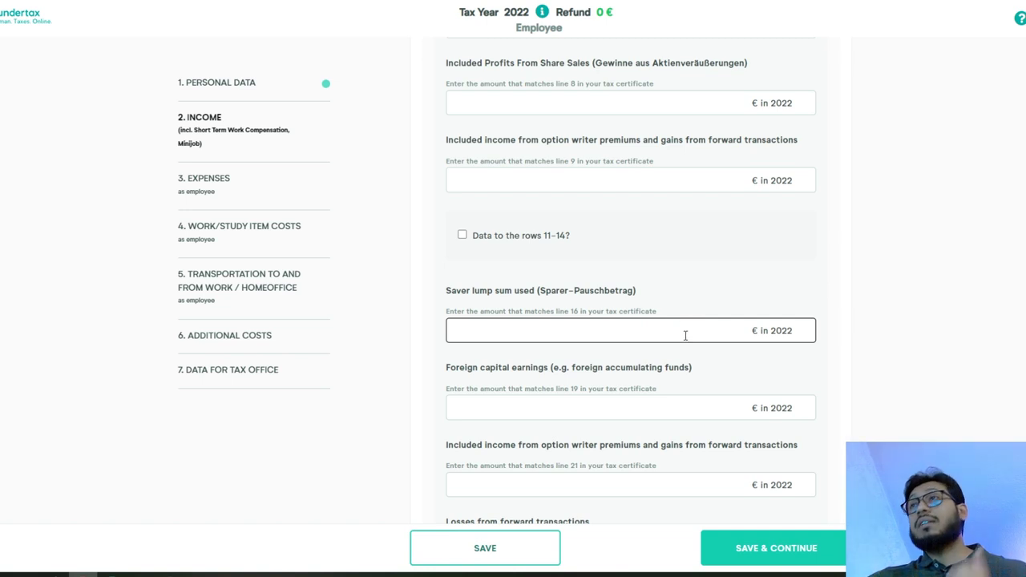
scroll(667, 388, down, 1)
click(666, 391)
scroll(634, 320, down, 4)
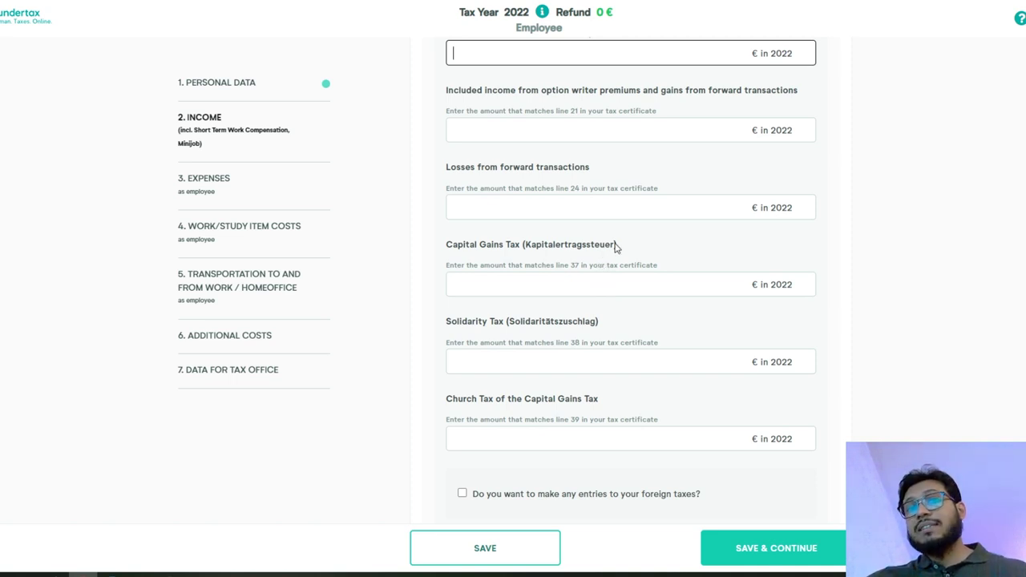
click(610, 200)
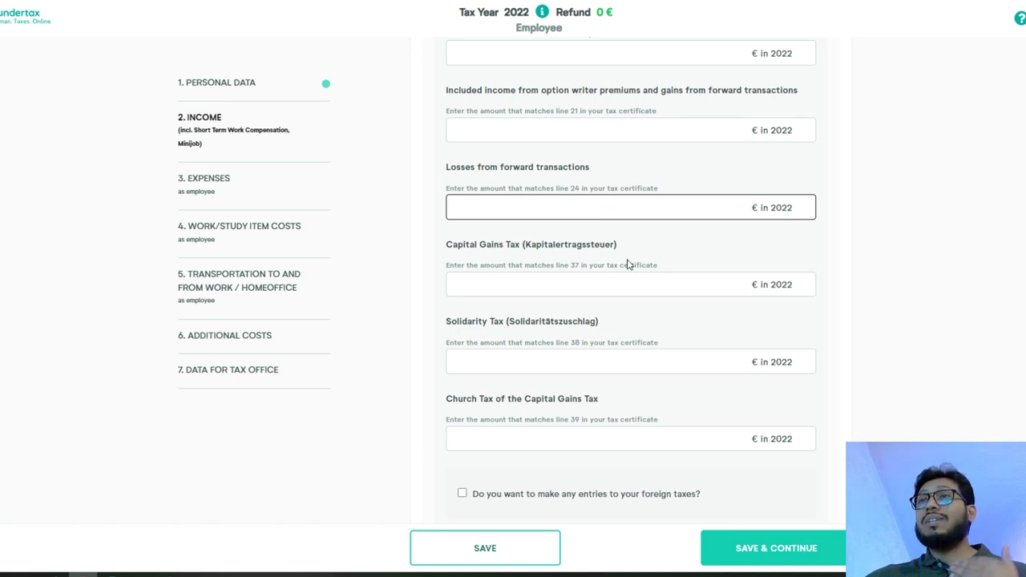
scroll(613, 360, down, 6)
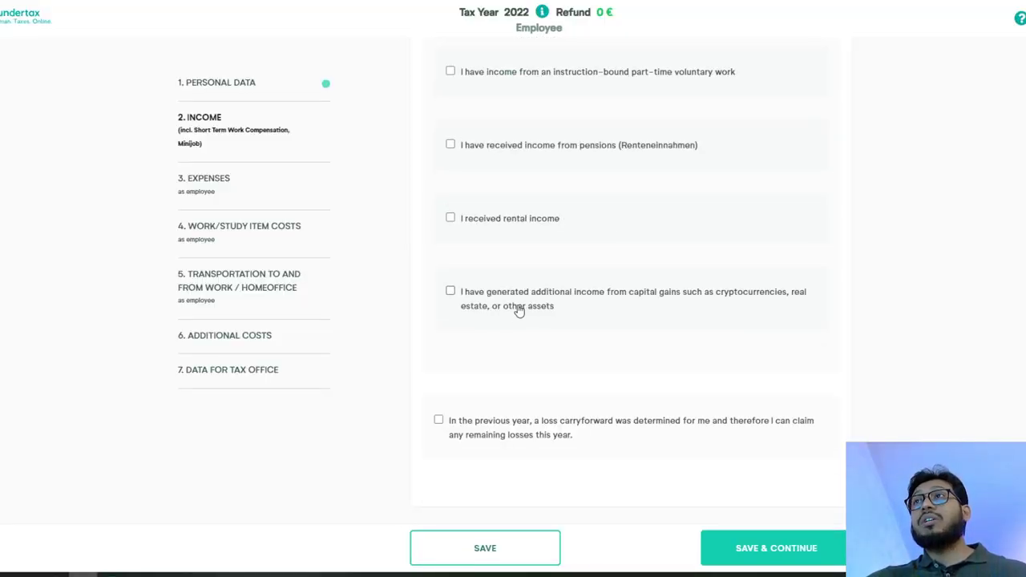
Step: Declare capital gains from an asset sale and set the asset kind to Cryptocurrency
click(451, 292)
scroll(570, 362, down, 3)
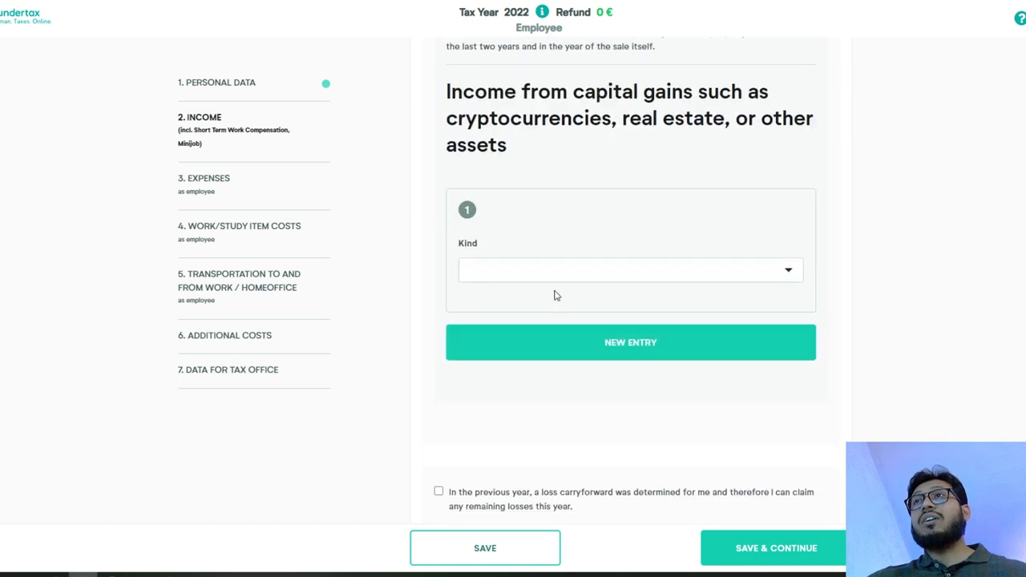
click(553, 272)
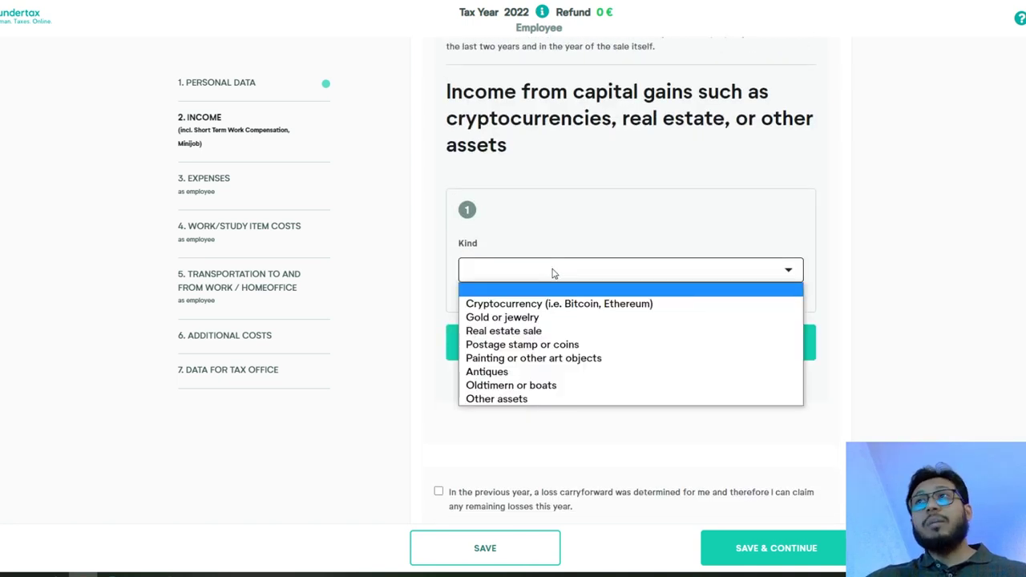
click(514, 304)
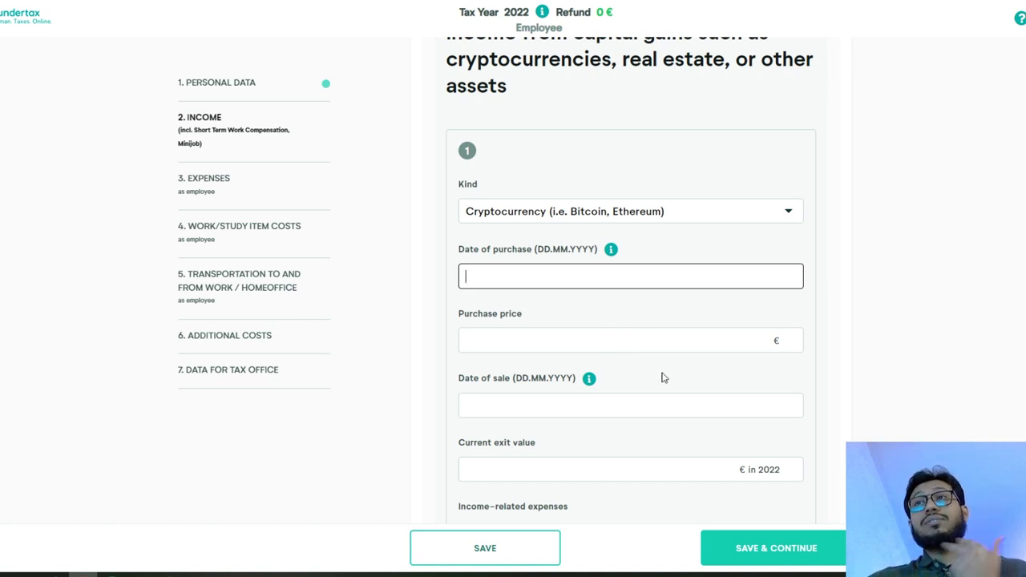
scroll(662, 375, down, 1)
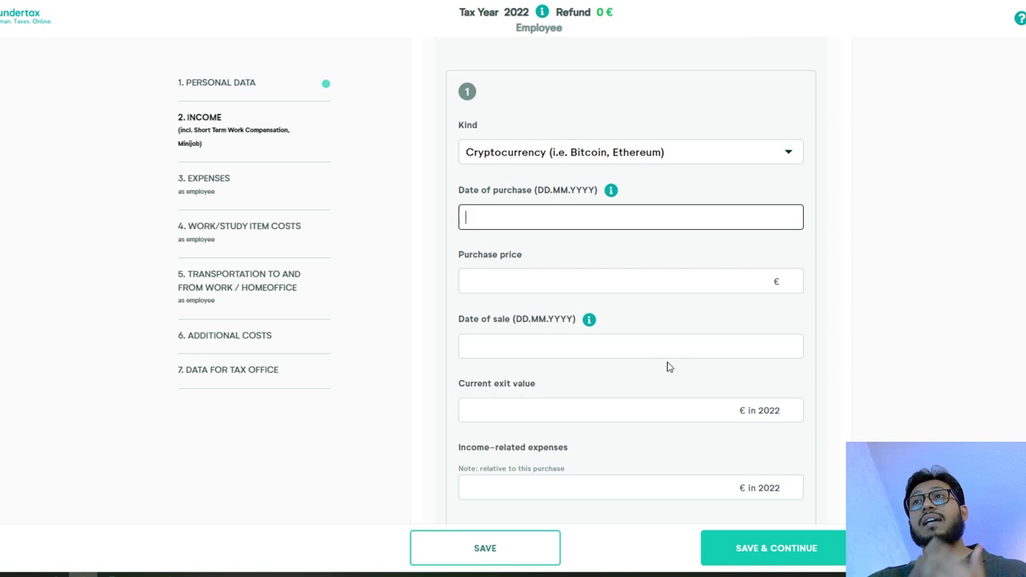
scroll(665, 369, down, 2)
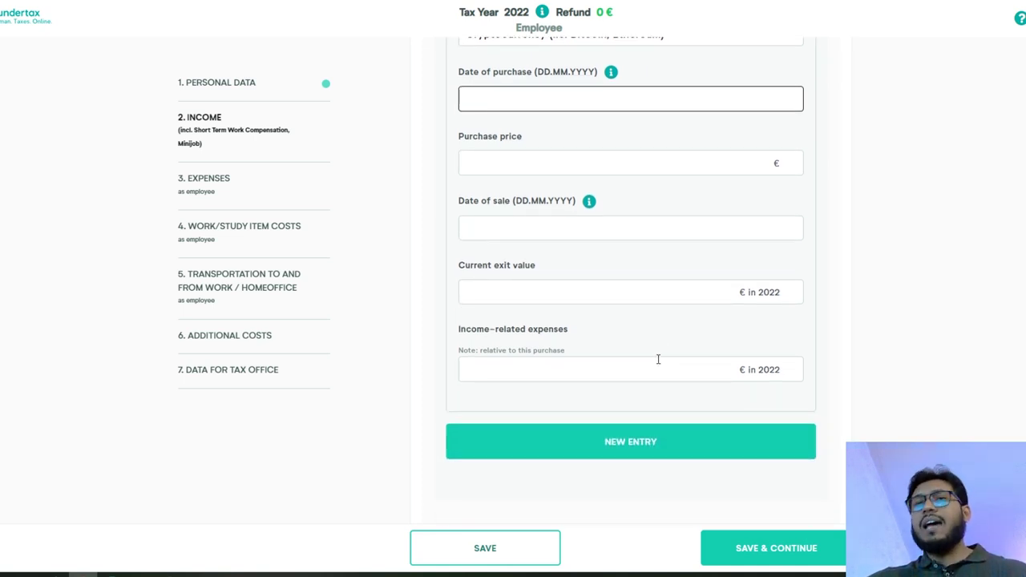
scroll(659, 360, up, 1)
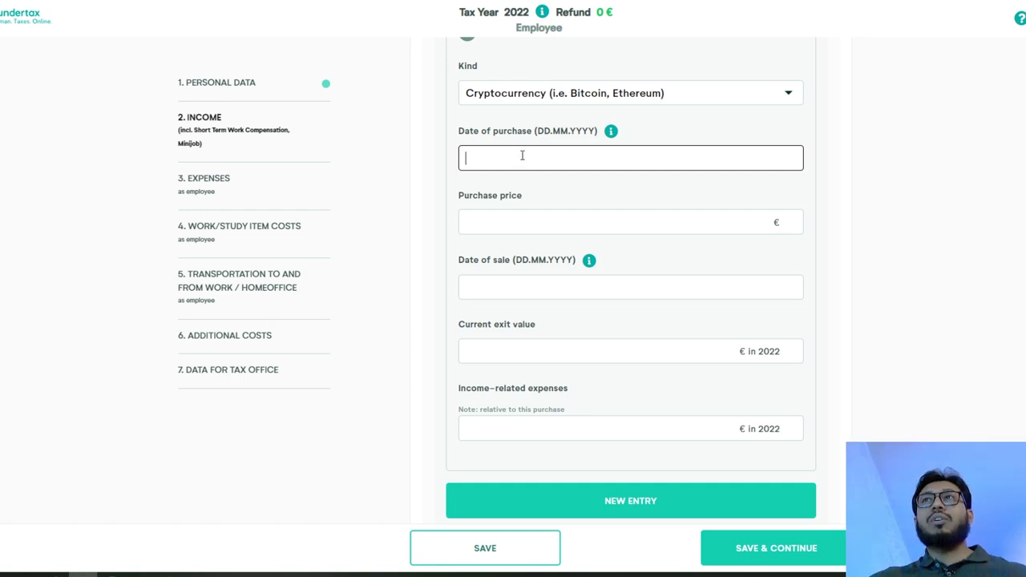
Step: Leave the purchase price, sale date and exit value blank, and add a second asset entry
click(514, 224)
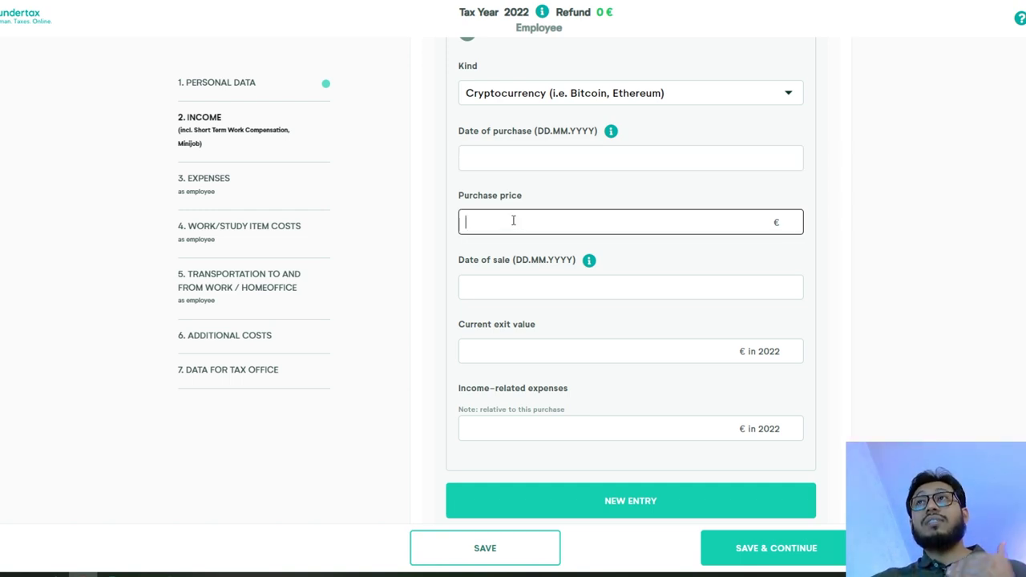
click(519, 289)
click(523, 353)
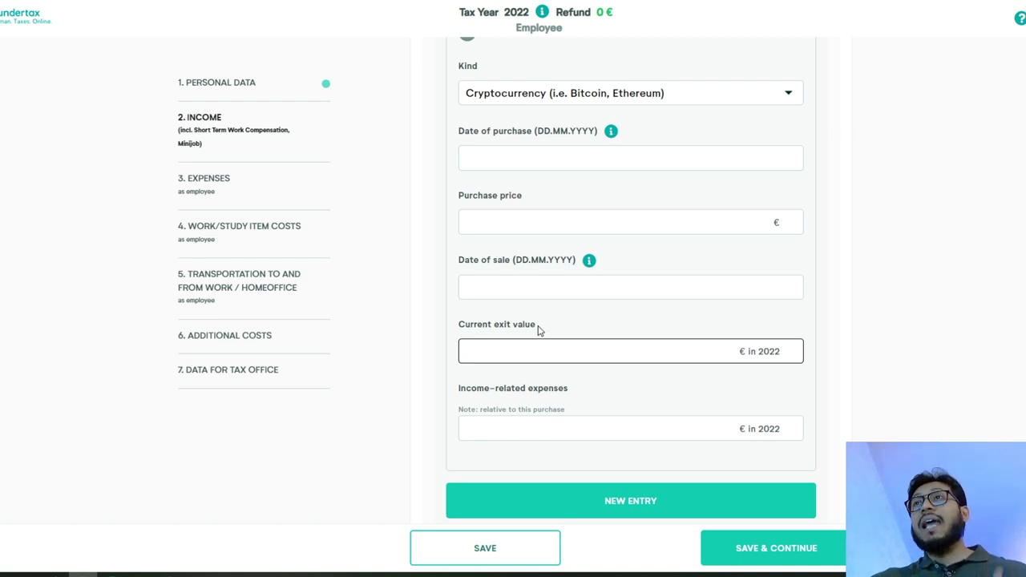
click(522, 390)
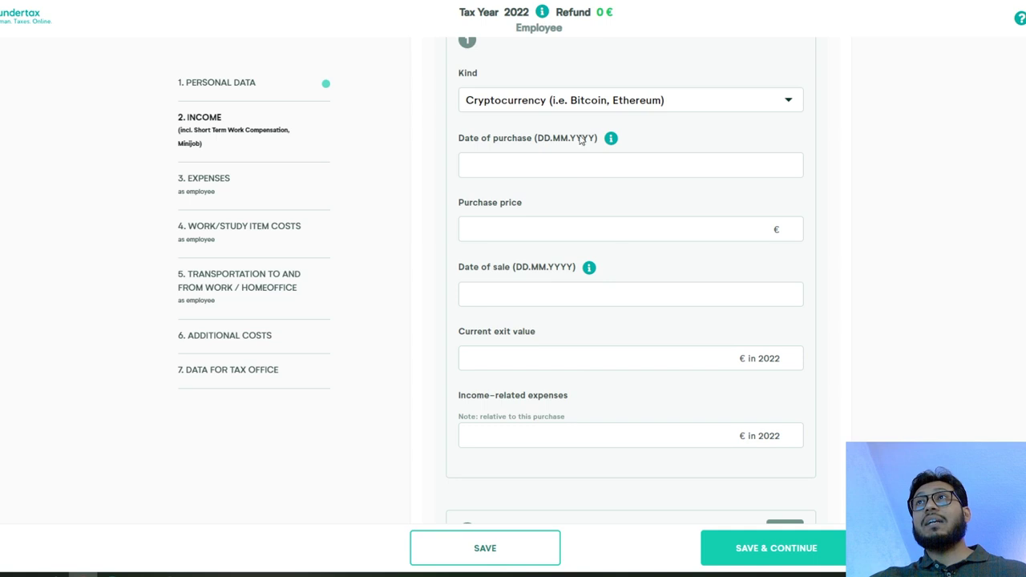
scroll(928, 232, up, 1)
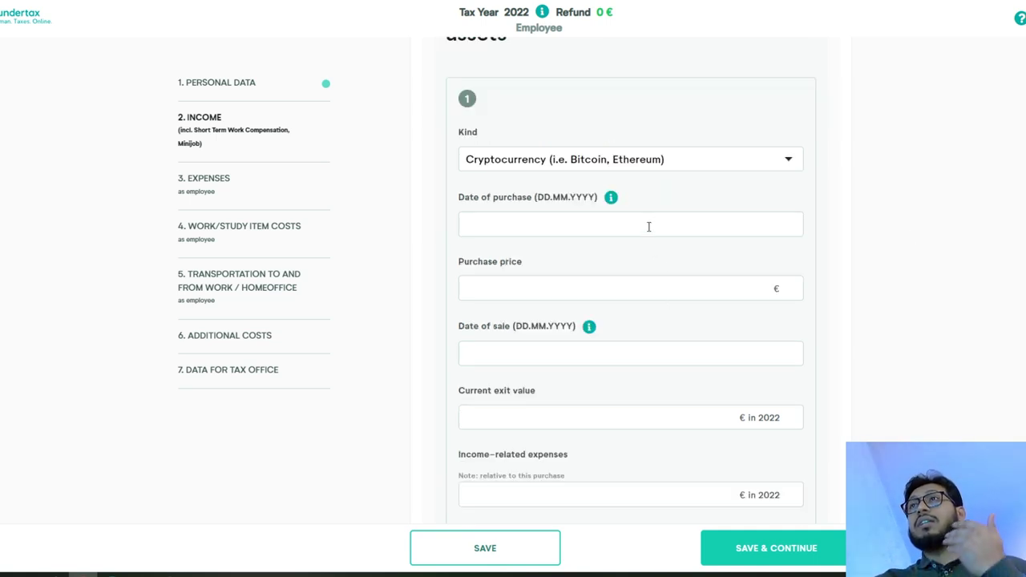
scroll(626, 426, down, 1)
scroll(626, 426, down, 4)
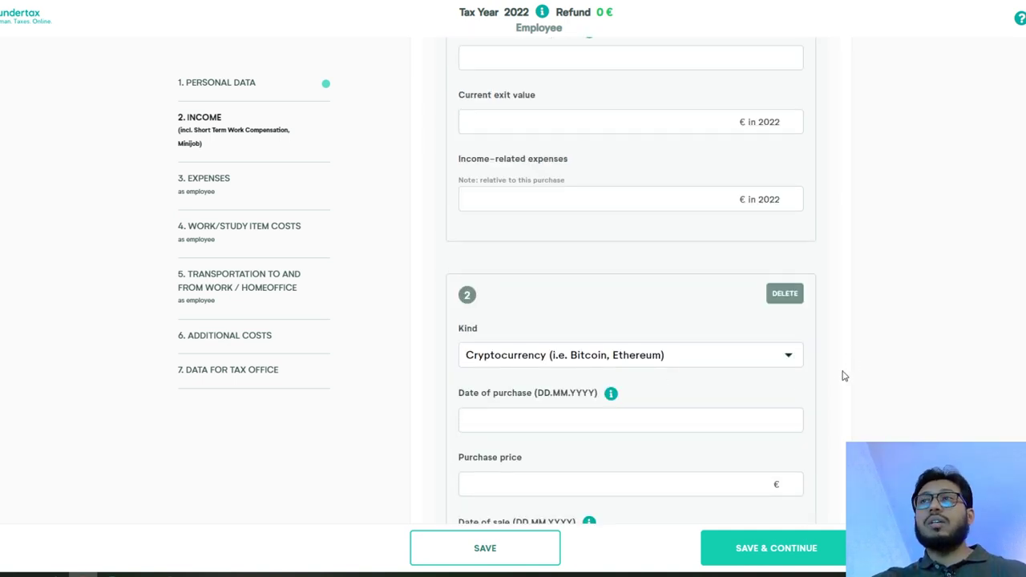
Step: Keep the second asset as Cryptocurrency and tick the 2021 loss carryforward option to reveal its amount field
click(760, 358)
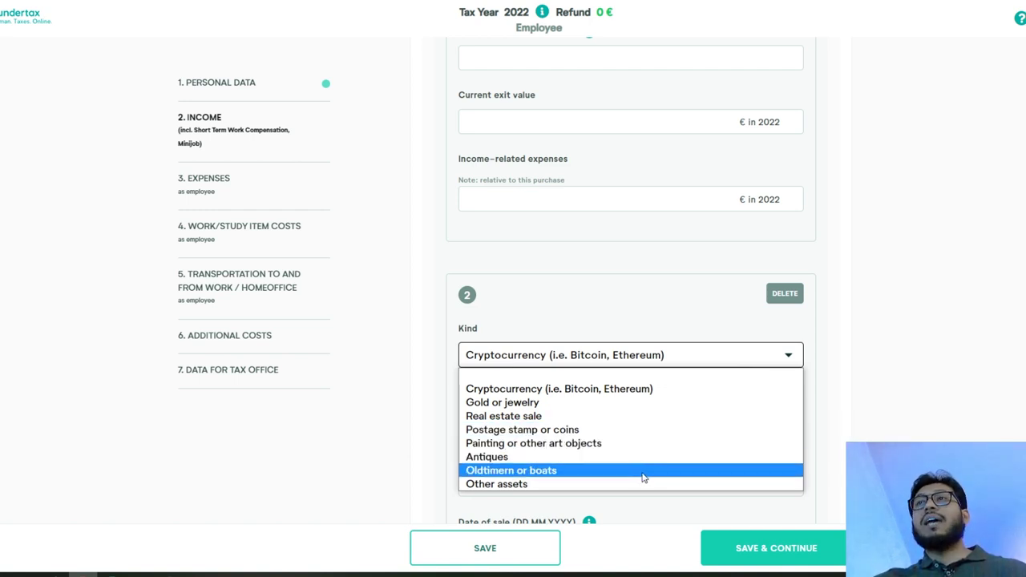
click(855, 440)
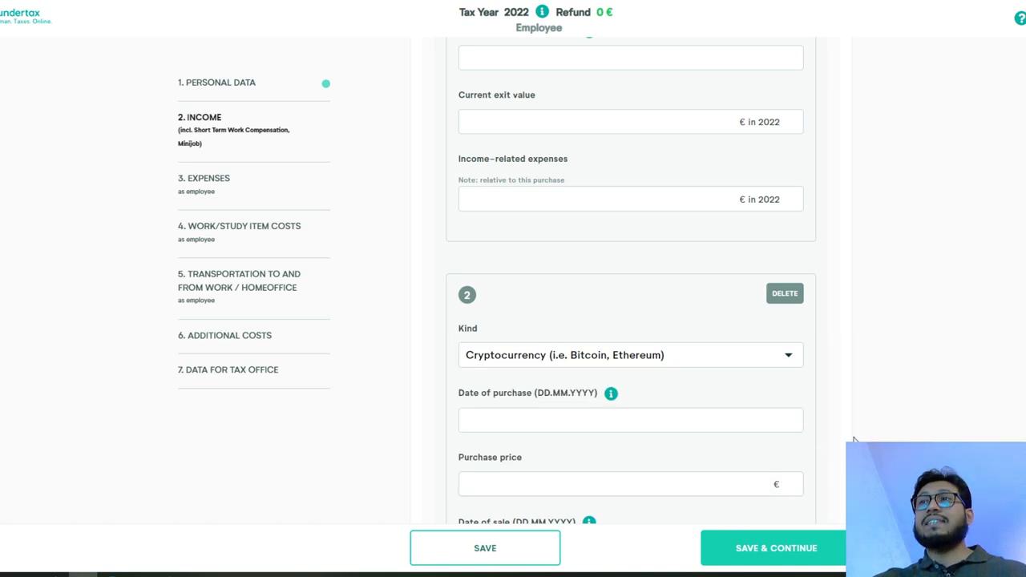
scroll(634, 412, down, 15)
click(634, 411)
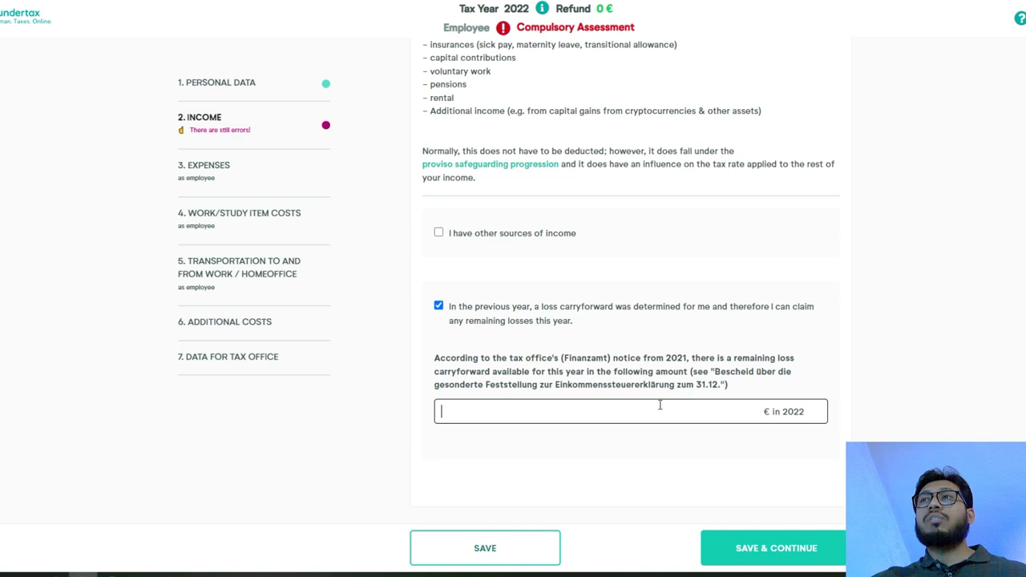
Step: Enter a 234,00 € loss carryforward, clear the error messages, and save the Income section
text(2)
key(Return)
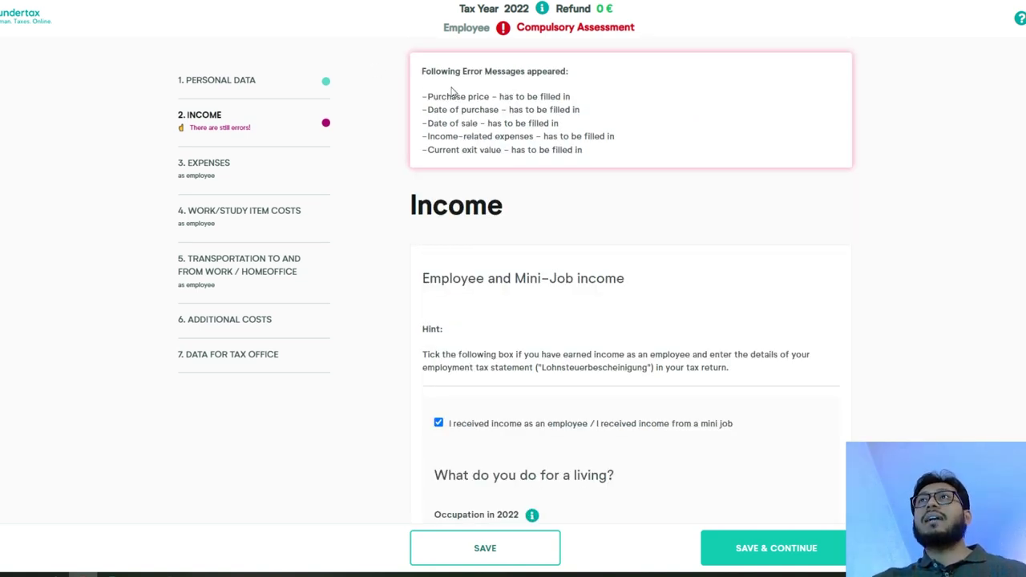
drag(447, 95, 607, 105)
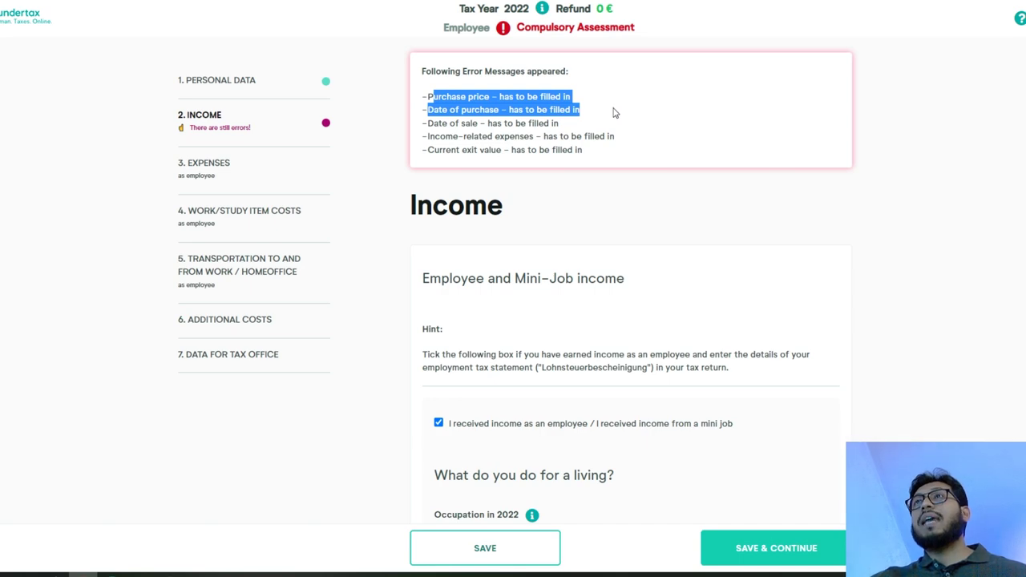
click(611, 171)
scroll(656, 299, down, 15)
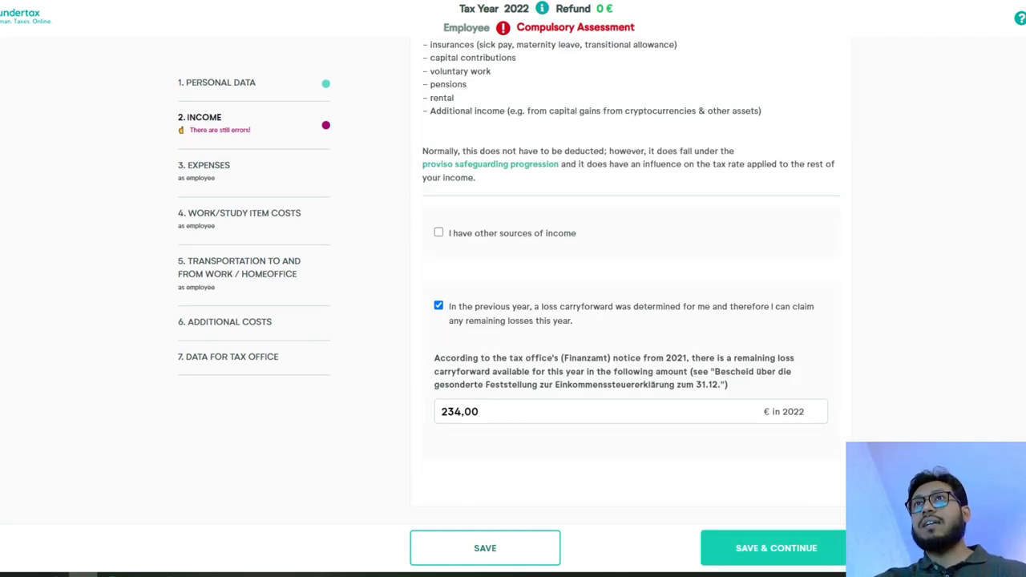
click(849, 549)
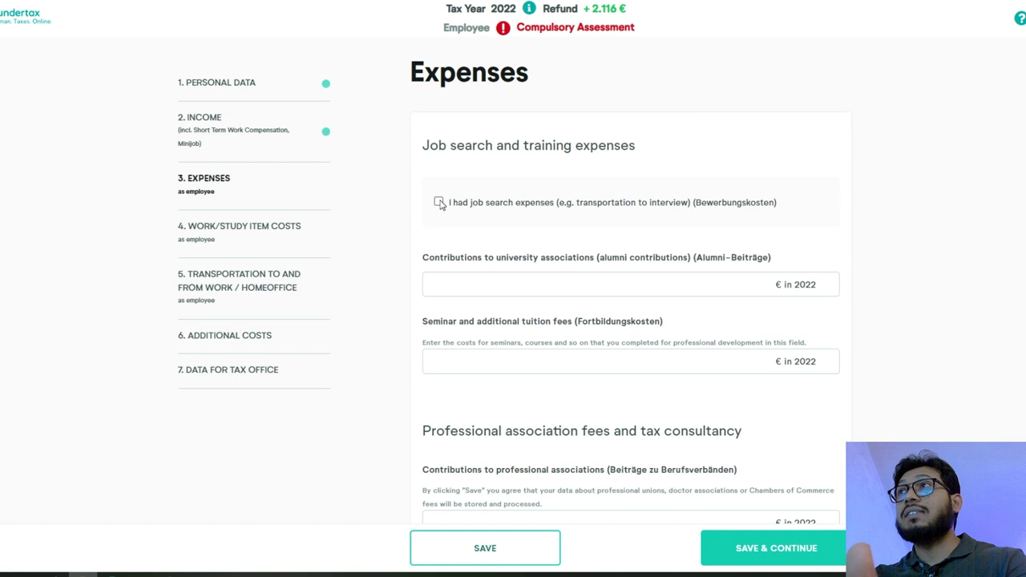
Step: Tick job search expenses, leaving Application Costs, alumni and professional association amounts empty
click(439, 203)
scroll(588, 162, down, 2)
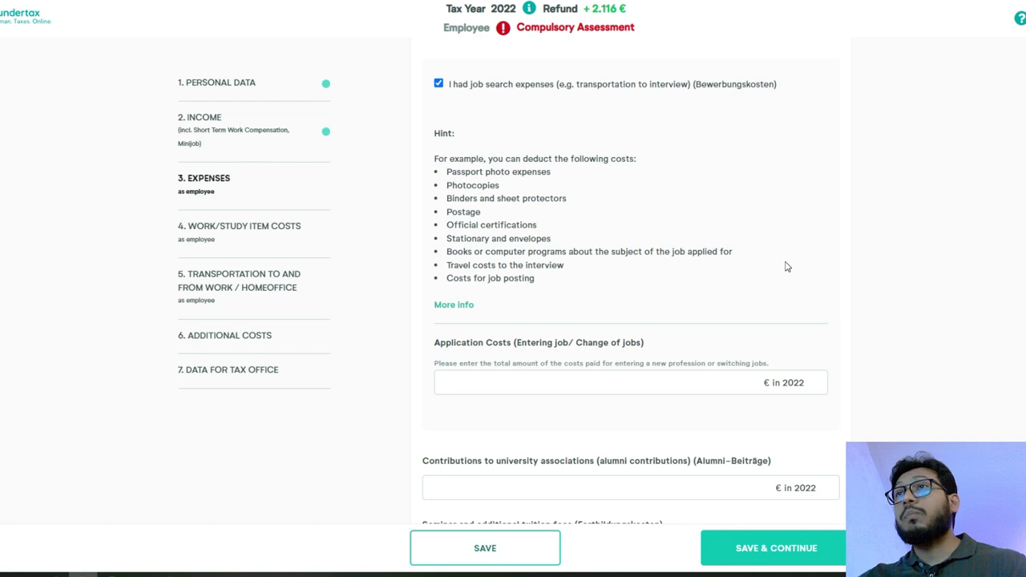
scroll(772, 384, down, 1)
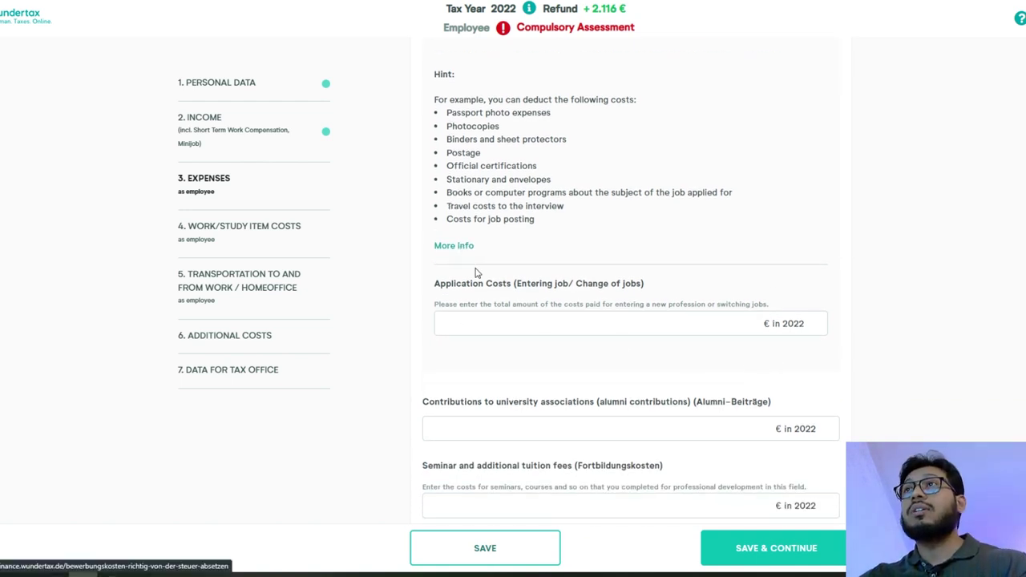
click(591, 324)
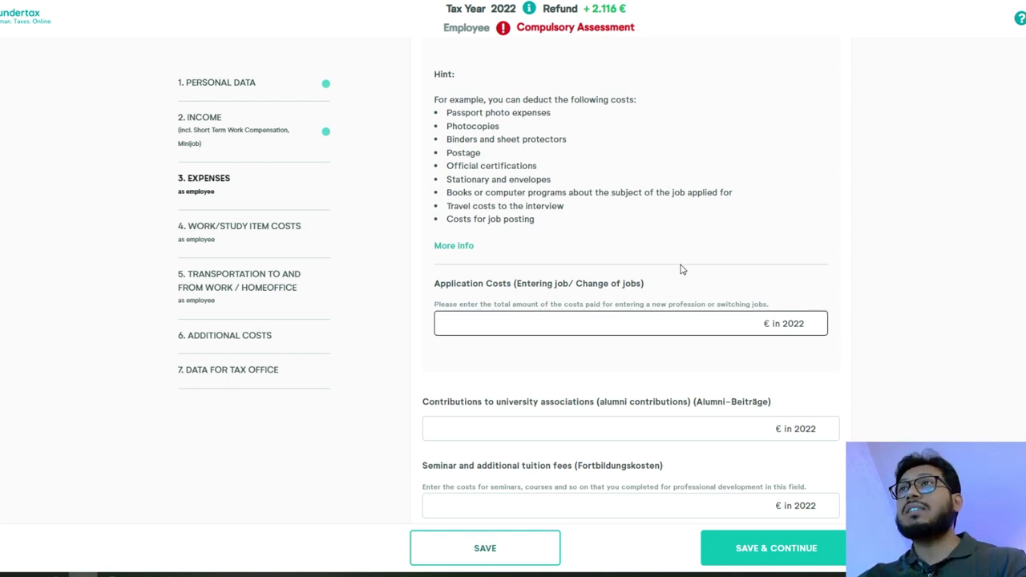
scroll(680, 269, up, 2)
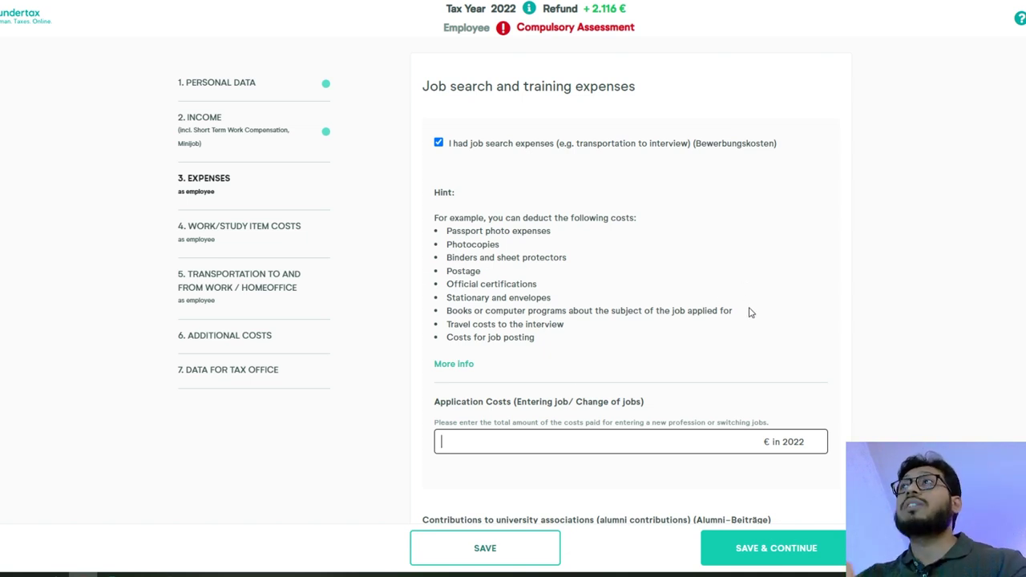
scroll(756, 310, down, 3)
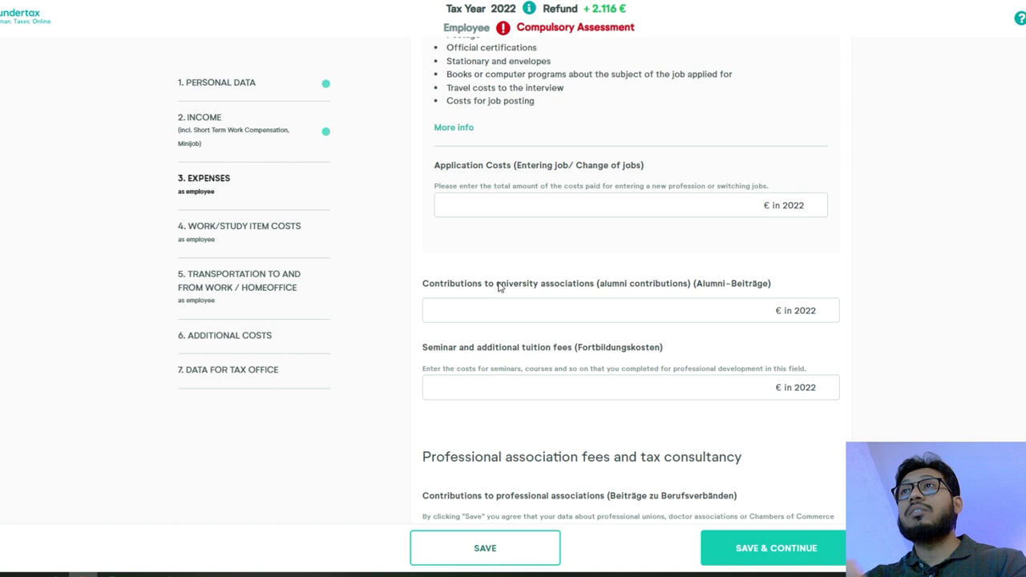
drag(497, 285, 622, 288)
click(613, 289)
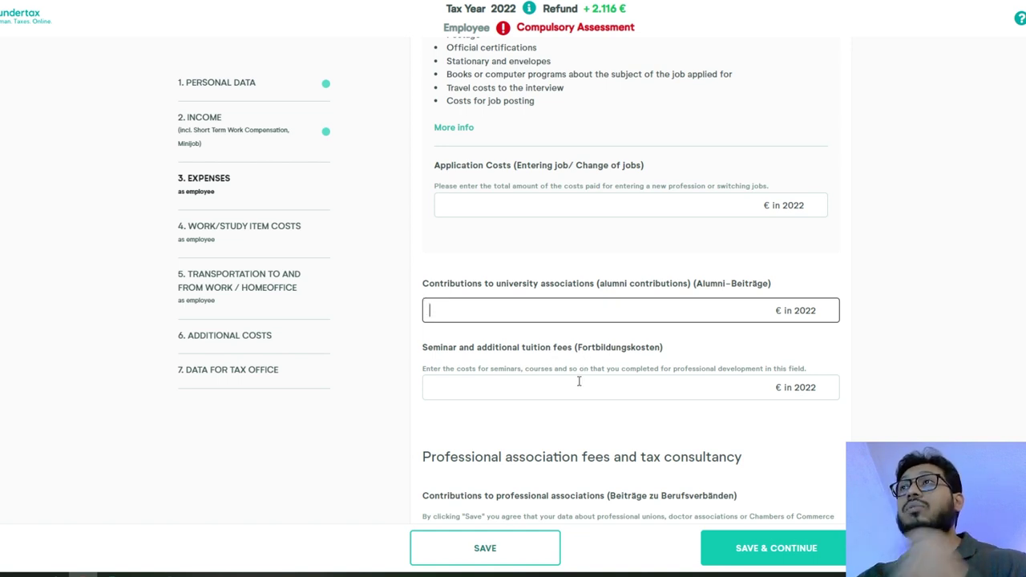
scroll(579, 381, down, 3)
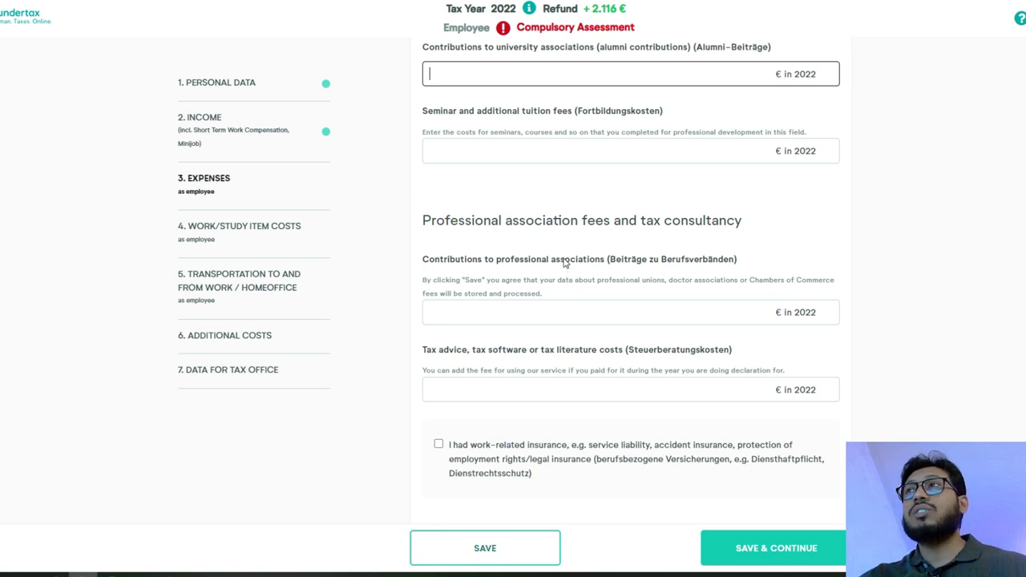
click(679, 314)
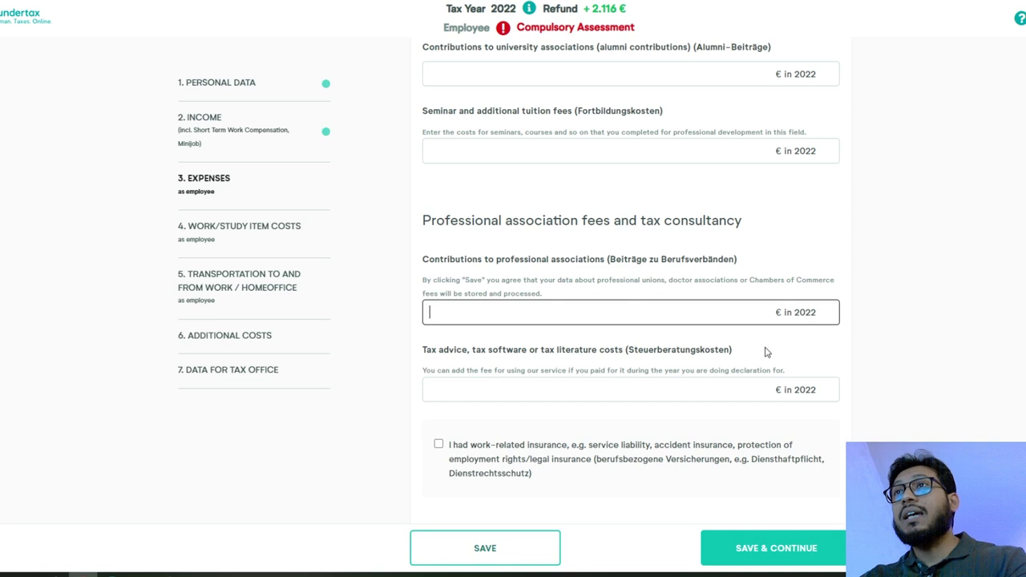
scroll(561, 256, down, 2)
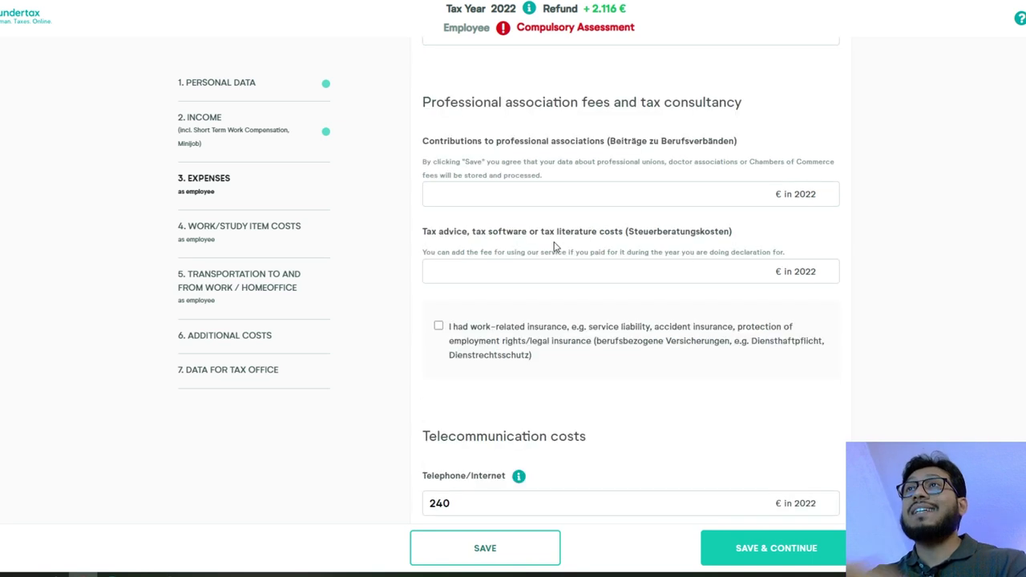
Step: Fill tax advice costs with the suggested 34,95 € and tick the work-related insurance option
click(596, 268)
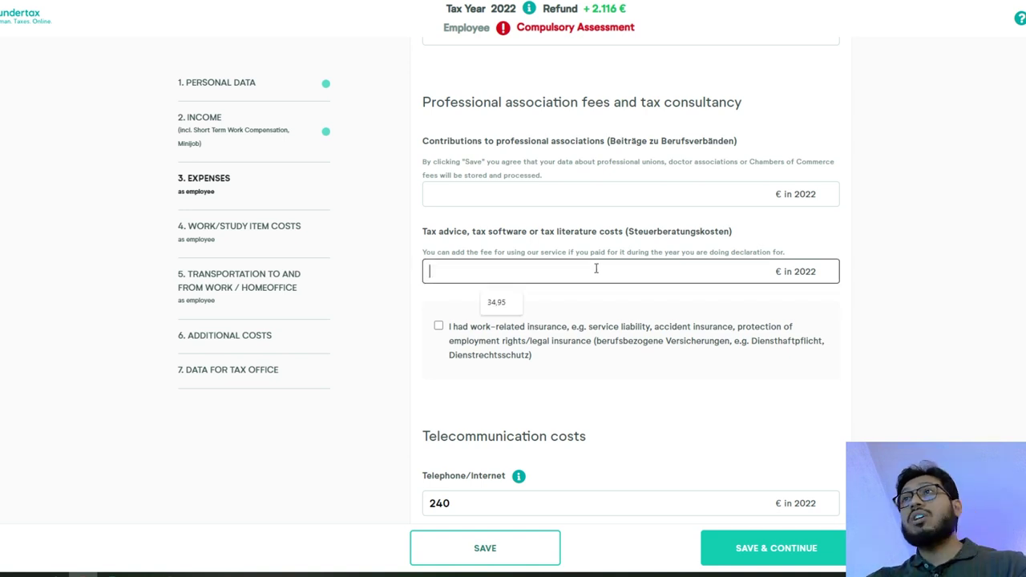
click(499, 301)
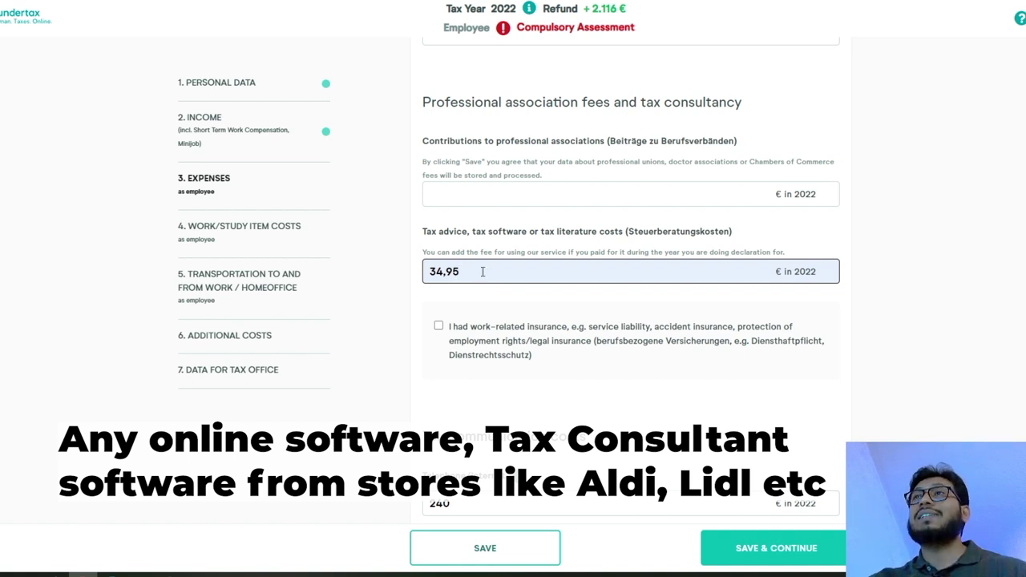
scroll(530, 328, down, 1)
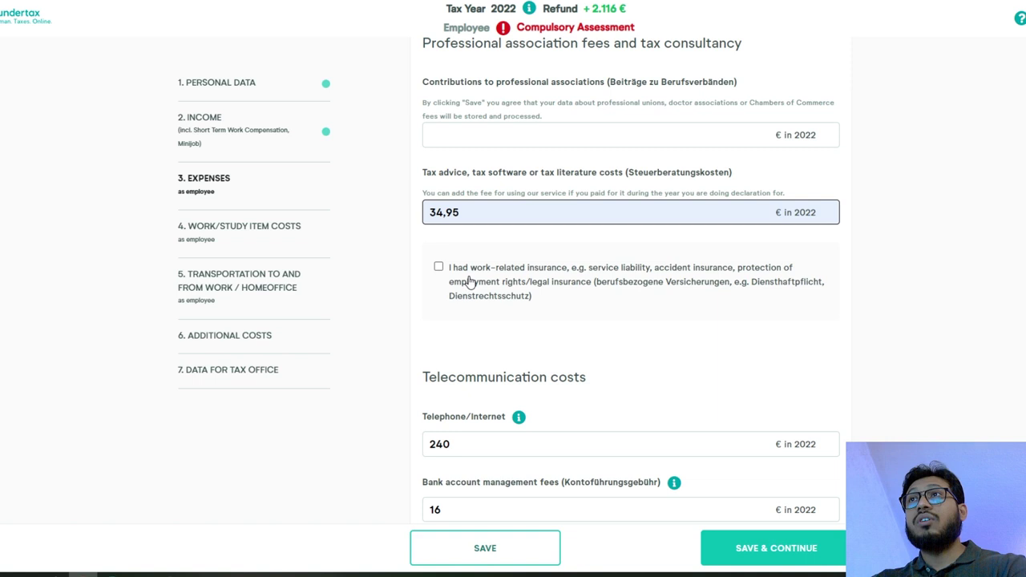
click(439, 268)
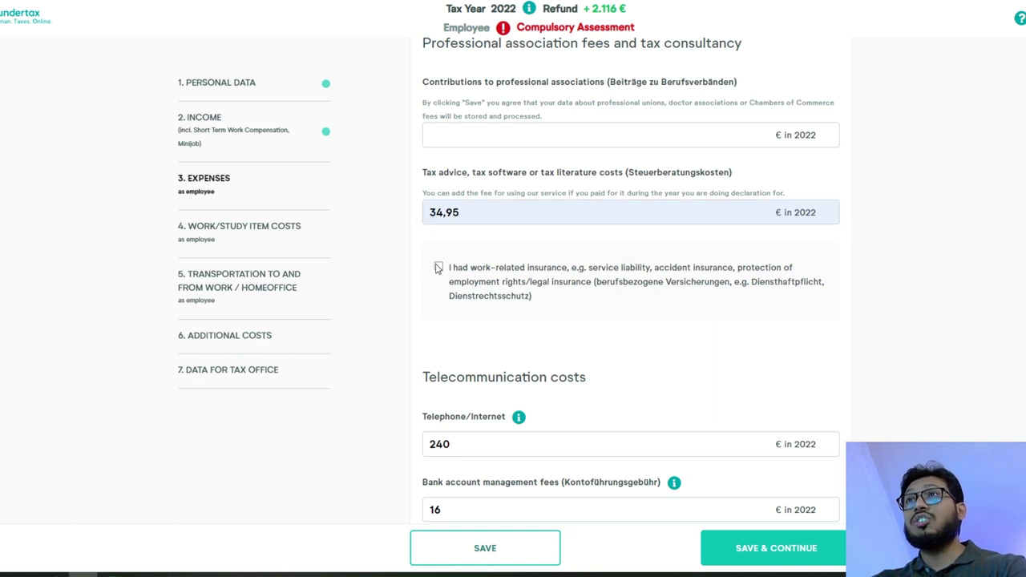
Step: Leave the insurance Description and Costs empty and move down to the Telephone/Internet field
scroll(507, 321, down, 2)
click(509, 292)
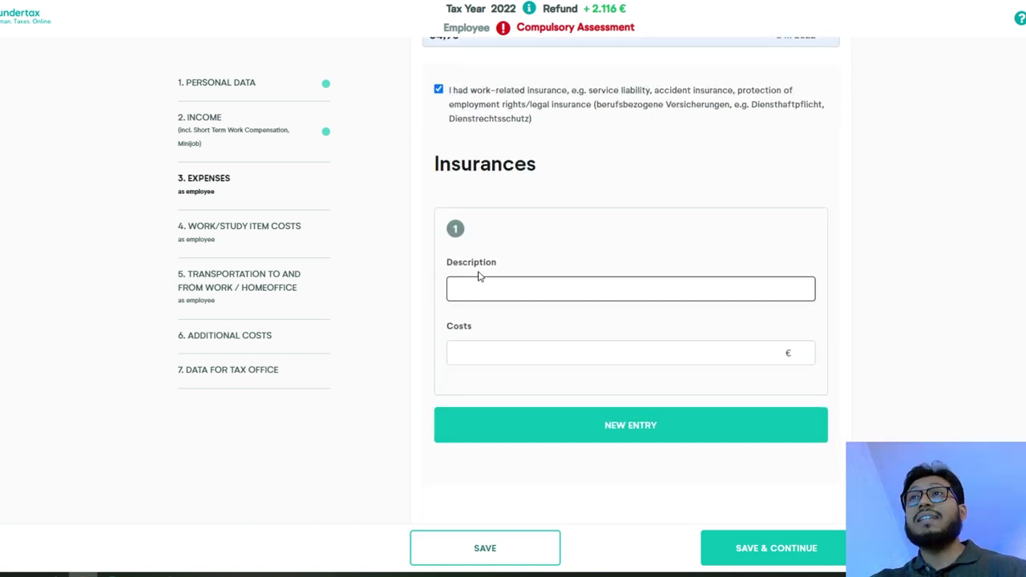
click(545, 352)
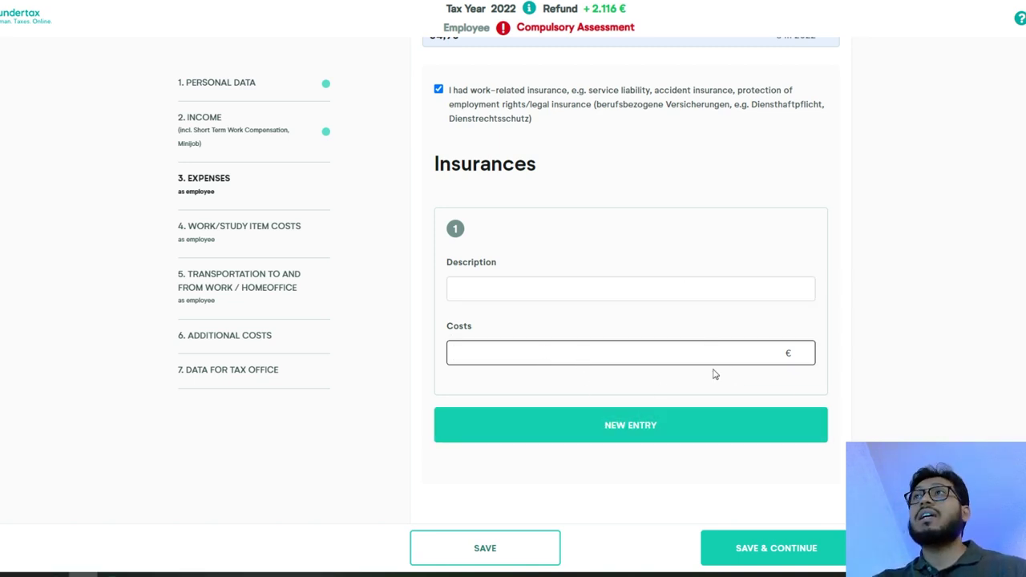
scroll(674, 385, down, 5)
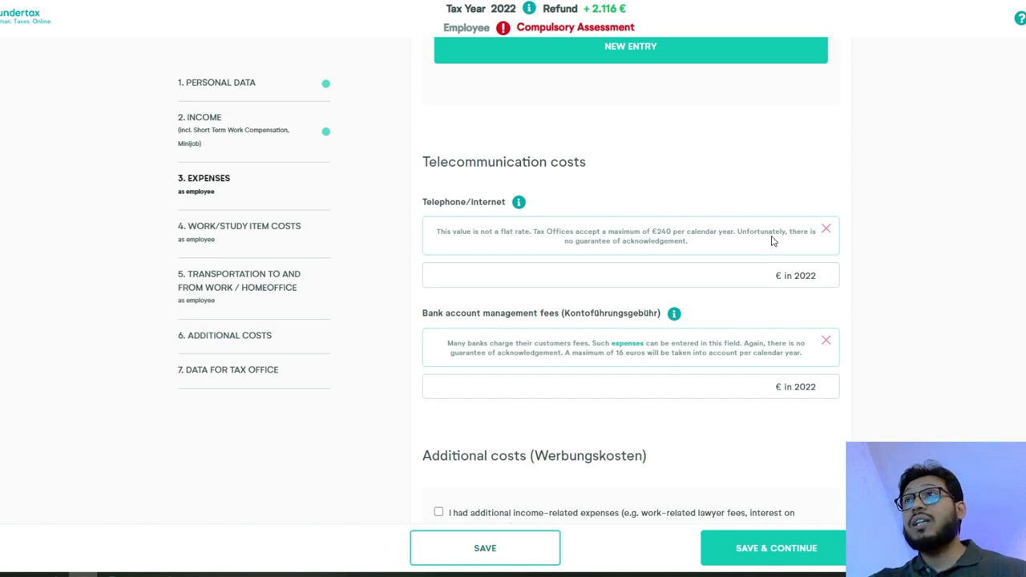
click(659, 280)
Step: Enter 240,00 € telephone/internet and 84,00 € bank fees, then tick additional income-related expenses
click(498, 308)
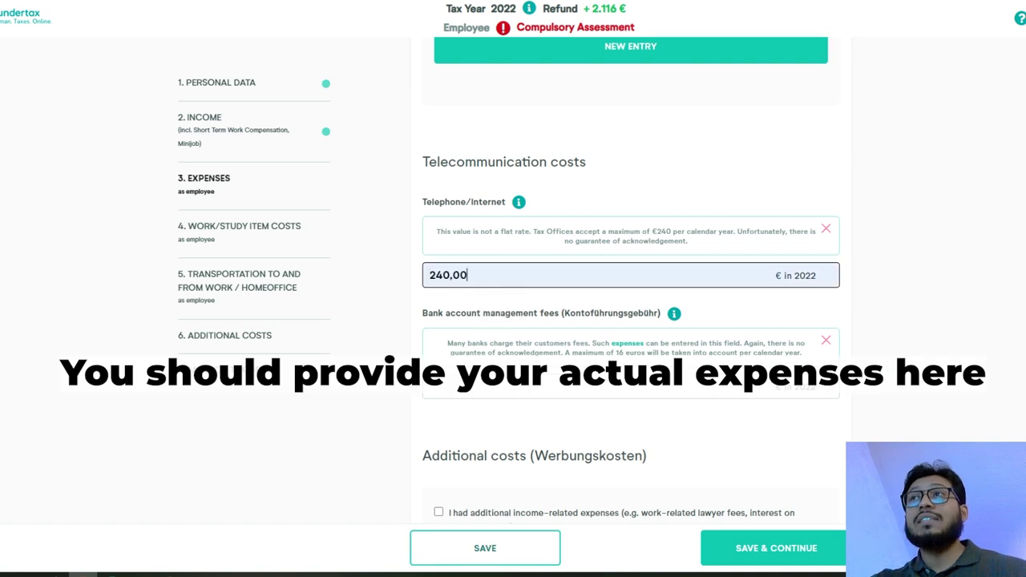
click(497, 387)
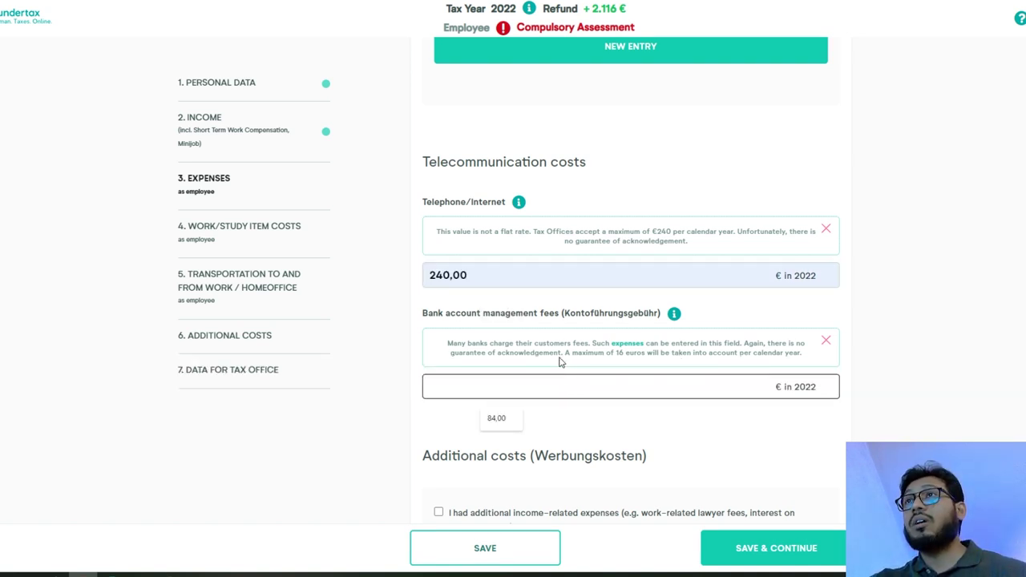
click(512, 425)
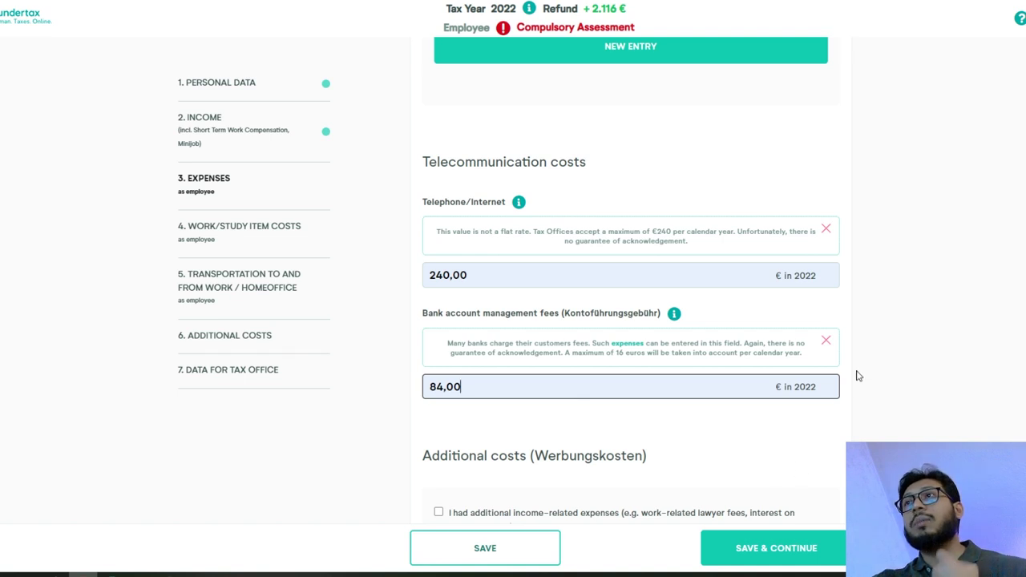
scroll(939, 375, down, 1)
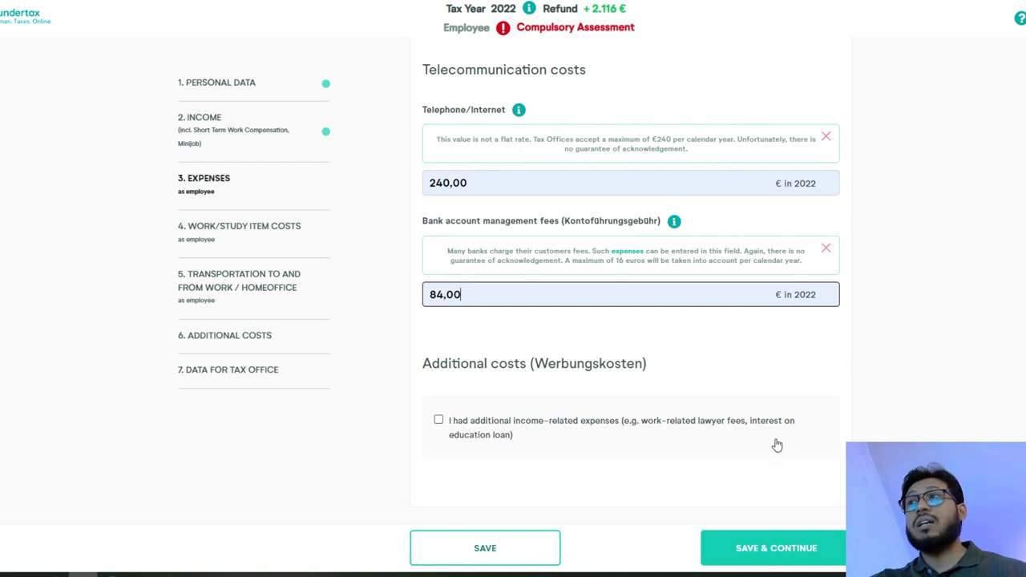
click(439, 420)
scroll(442, 425, down, 3)
Step: Untick additional income-related expenses and save the Expenses step
scroll(468, 393, down, 1)
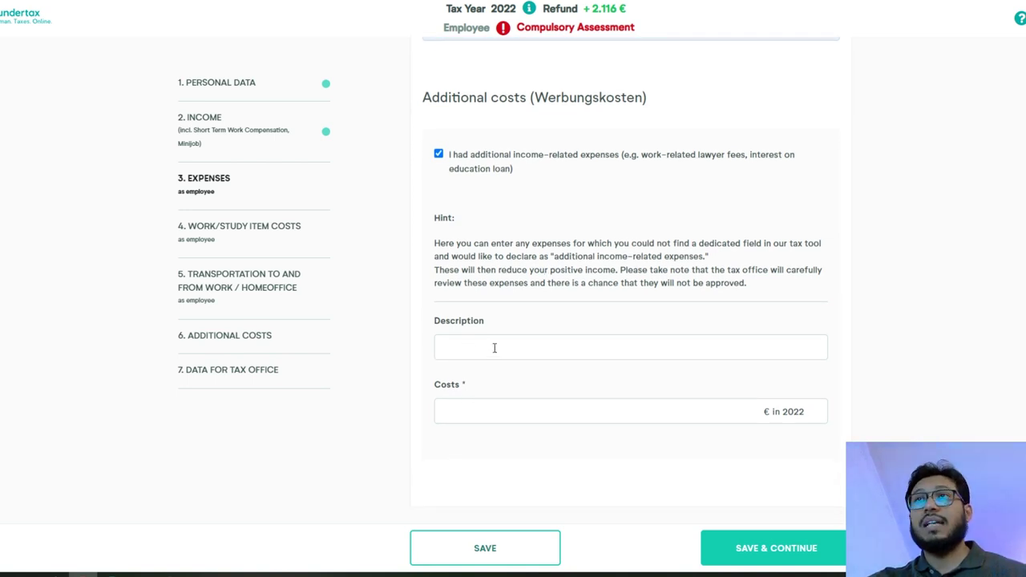
click(745, 547)
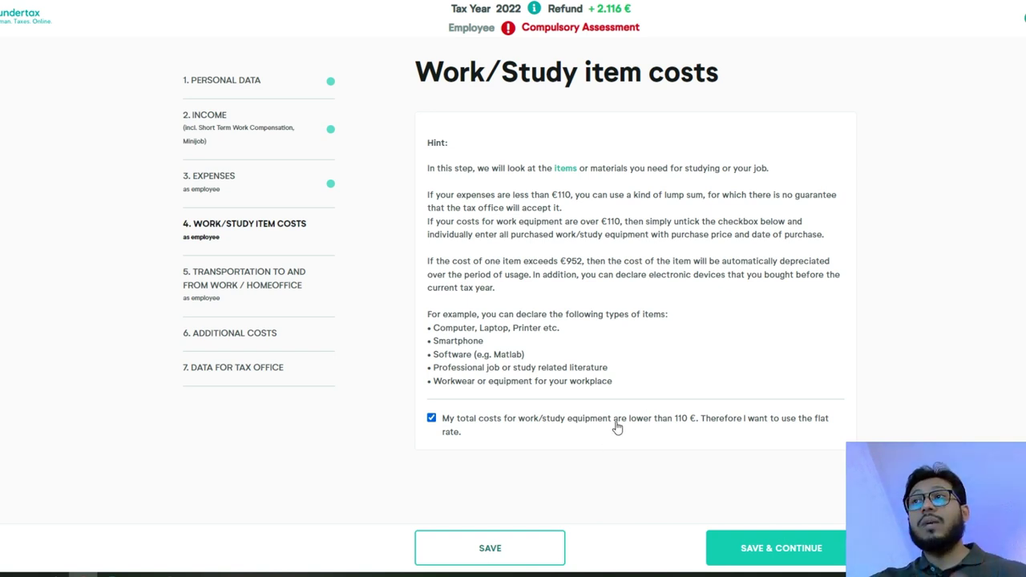
Step: Drop the equipment flat rate and add a PC/Laptop item described as Macbook air 2022
click(432, 420)
scroll(562, 433, down, 4)
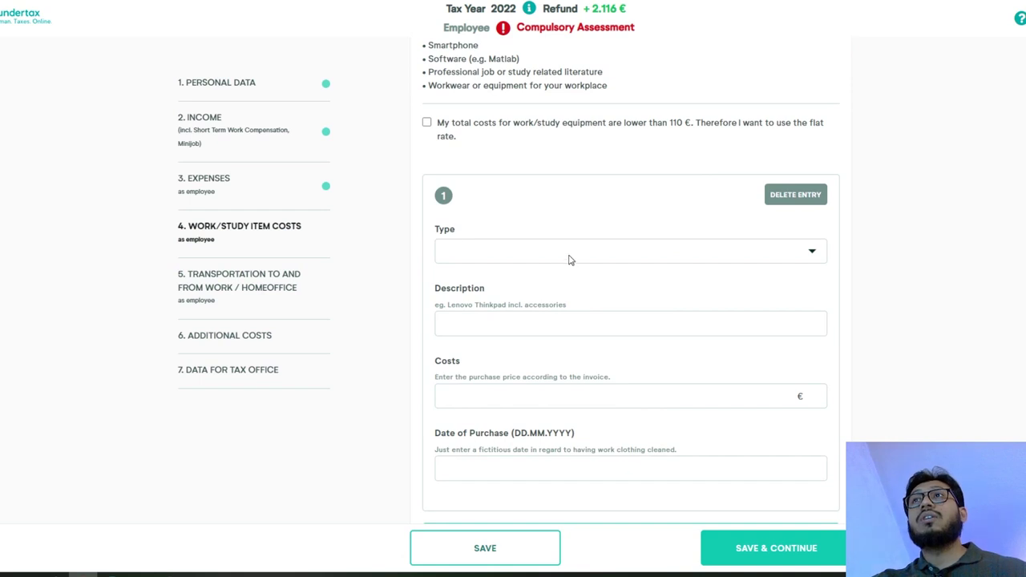
click(570, 259)
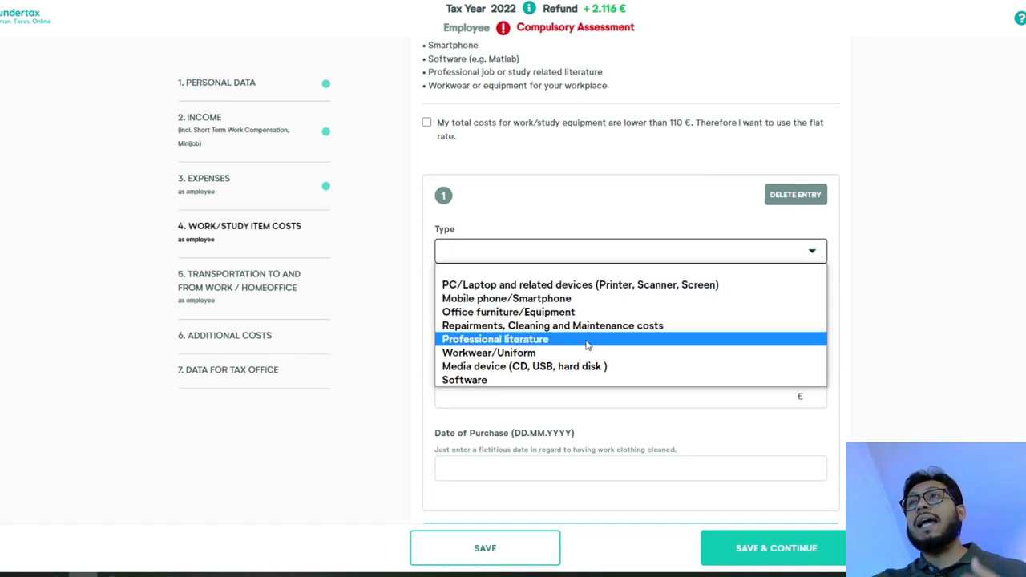
click(566, 285)
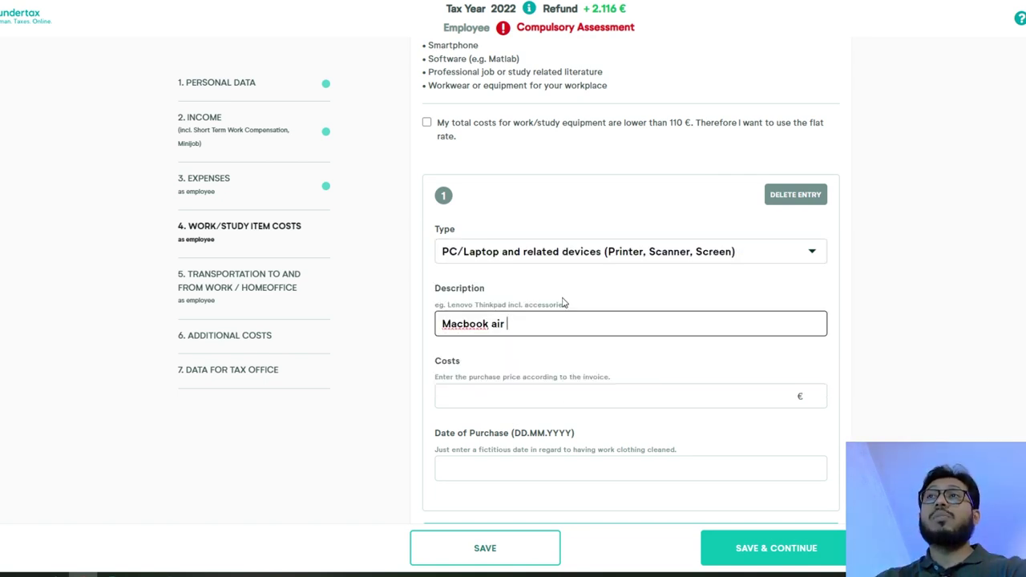
text(2022)
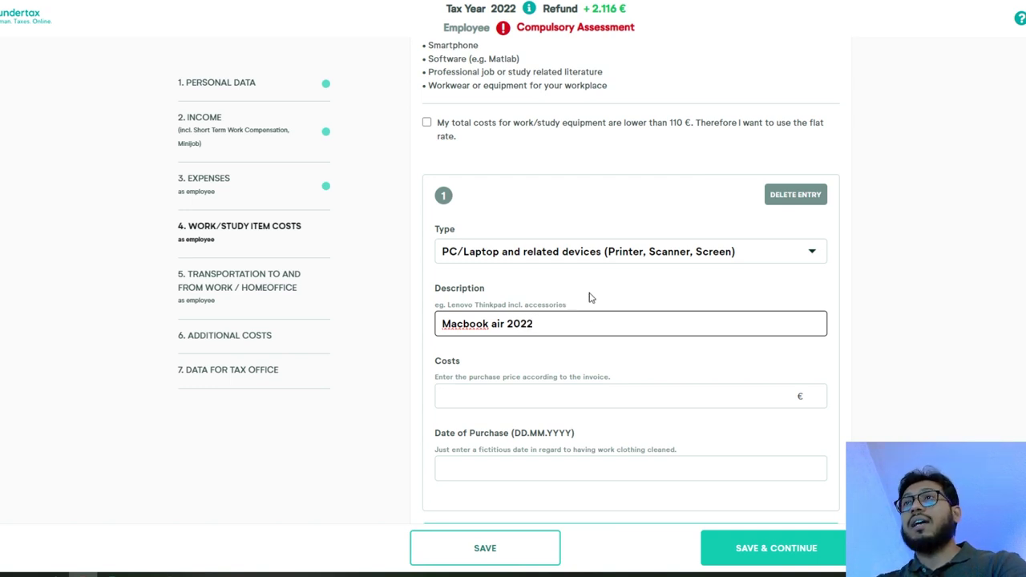
Step: Give the laptop a cost of 1600,00 € and purchase date 20.02.2022, then save
click(568, 399)
text(1600)
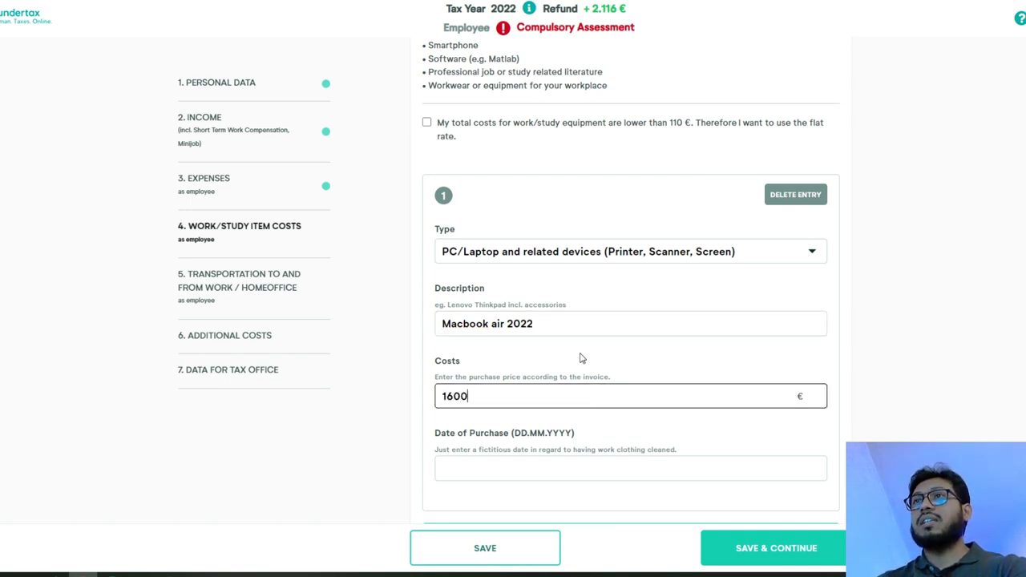
click(562, 459)
scroll(609, 433, down, 1)
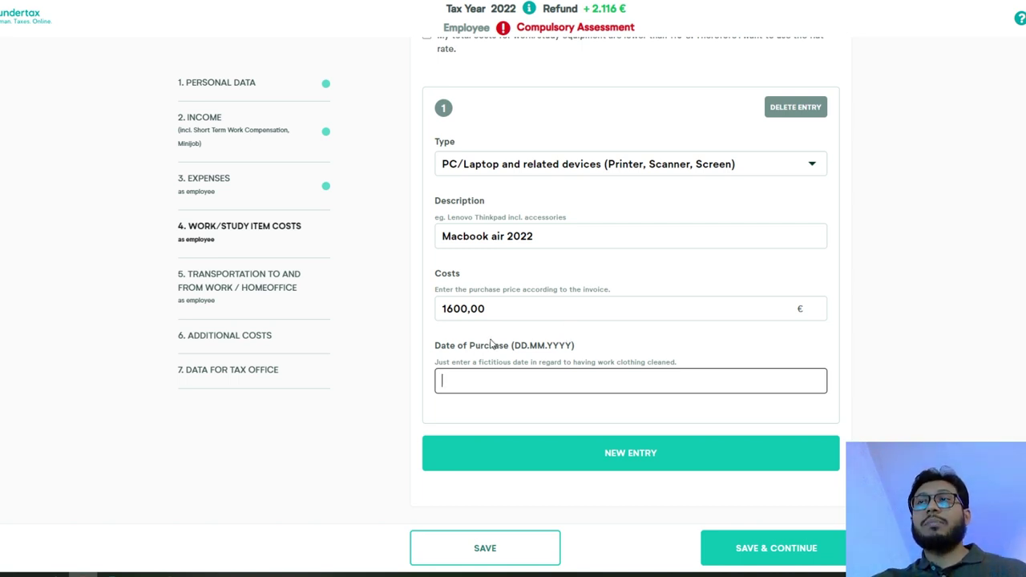
drag(600, 347, 433, 344)
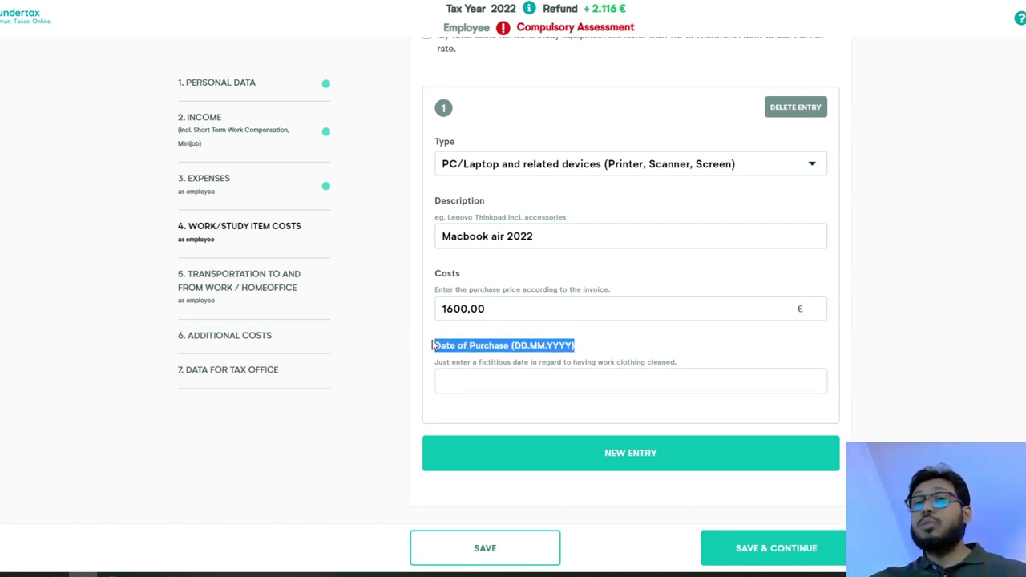
click(604, 345)
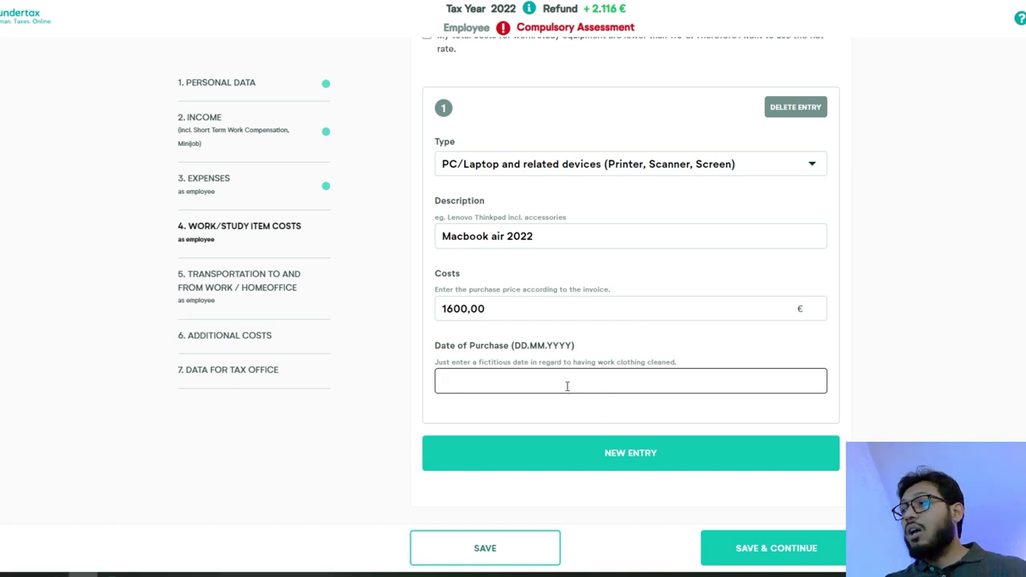
text(0.02.2022)
click(757, 552)
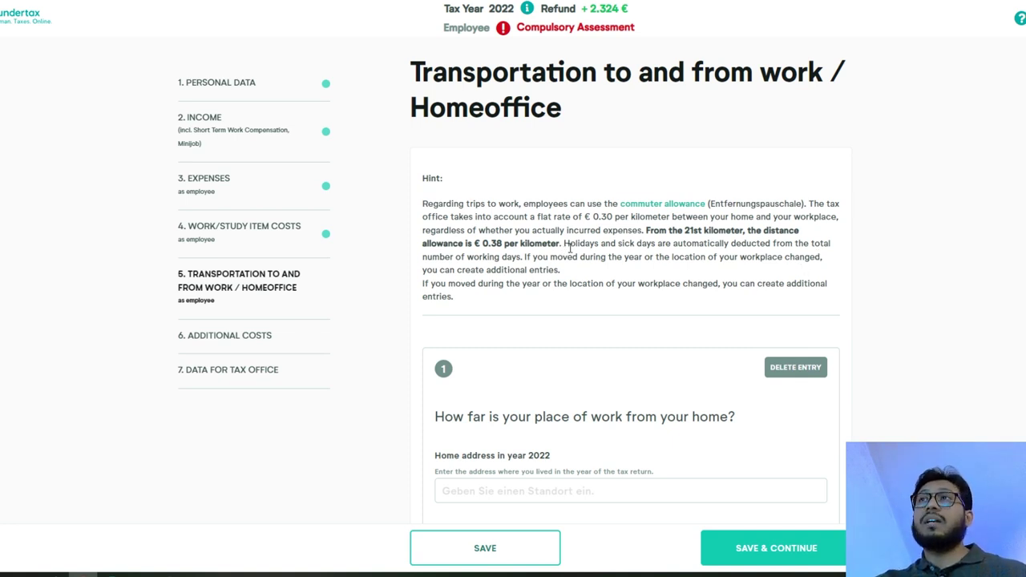
Step: Go through commute distance, work period dates, days off and home-office days, leaving them unfilled
scroll(569, 247, down, 3)
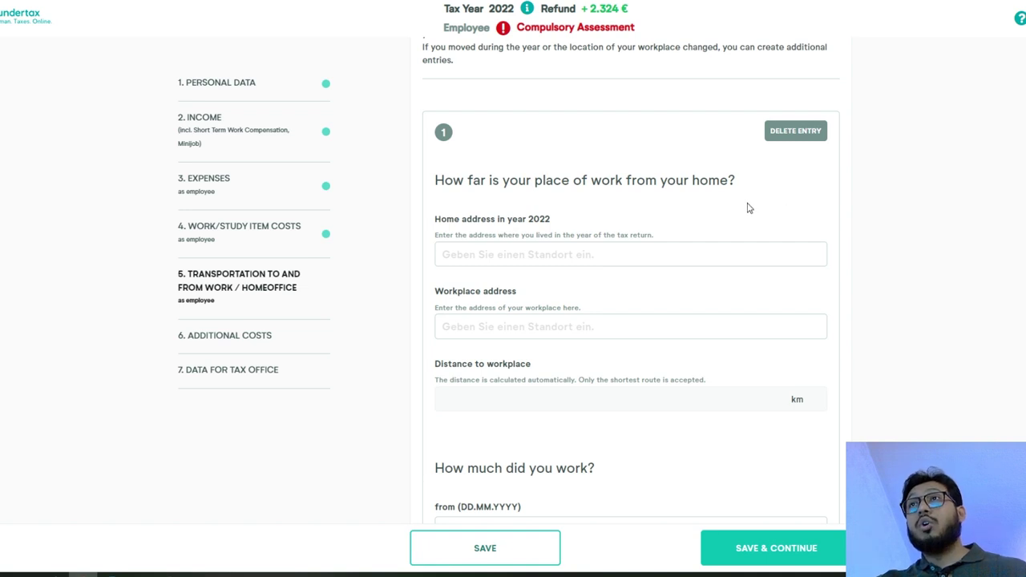
scroll(722, 240, down, 1)
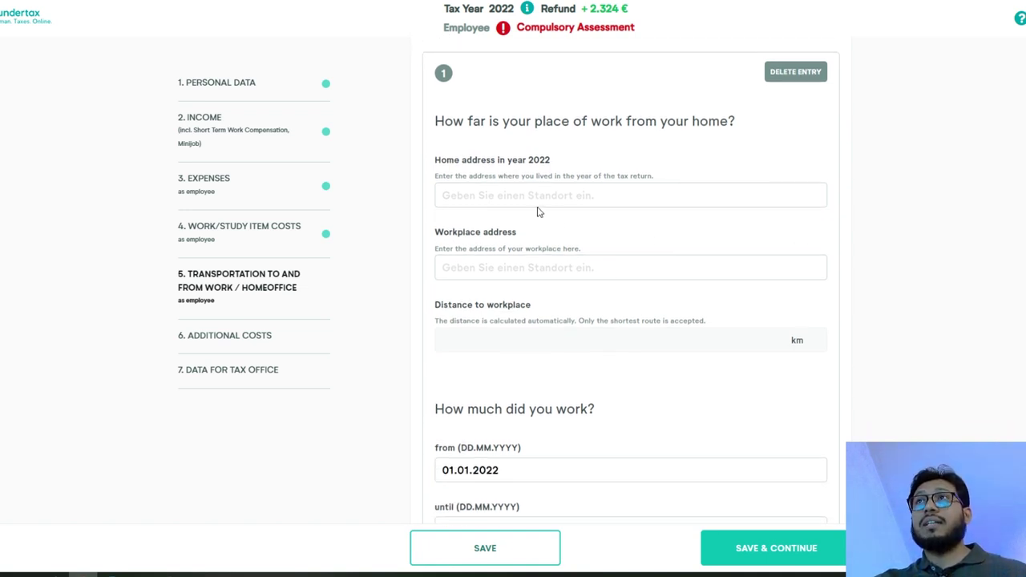
click(606, 343)
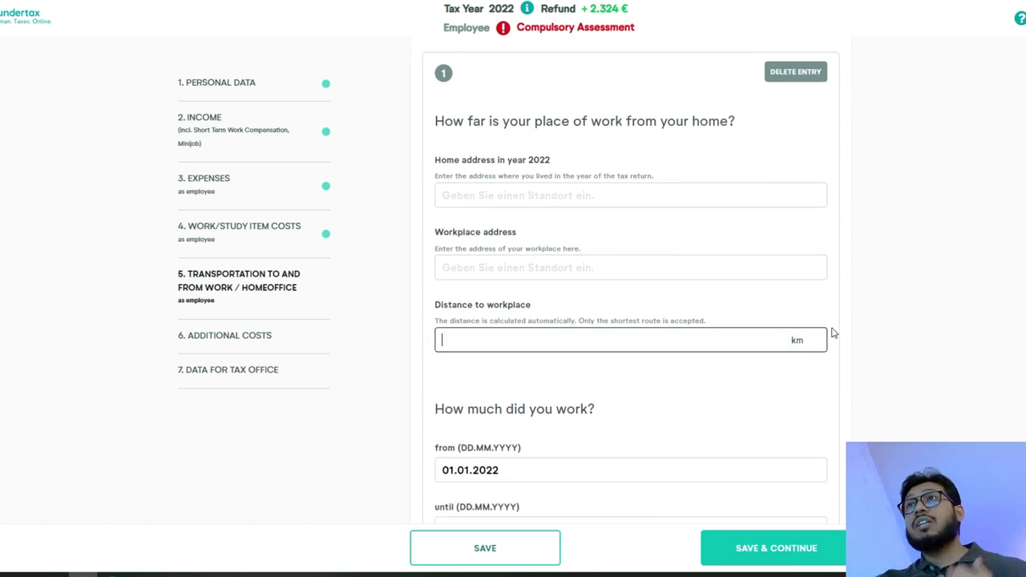
scroll(834, 331, down, 2)
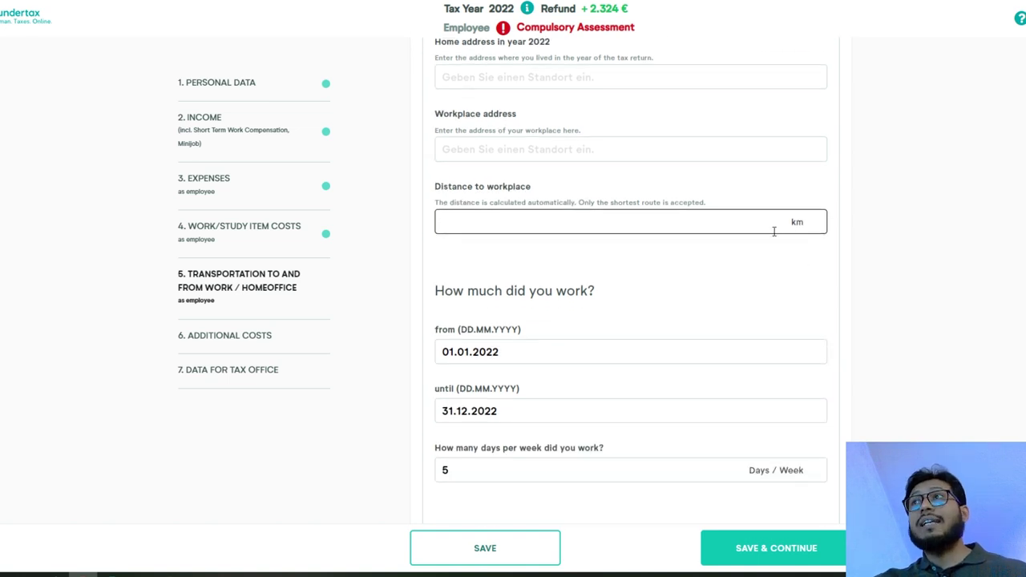
scroll(564, 217, down, 2)
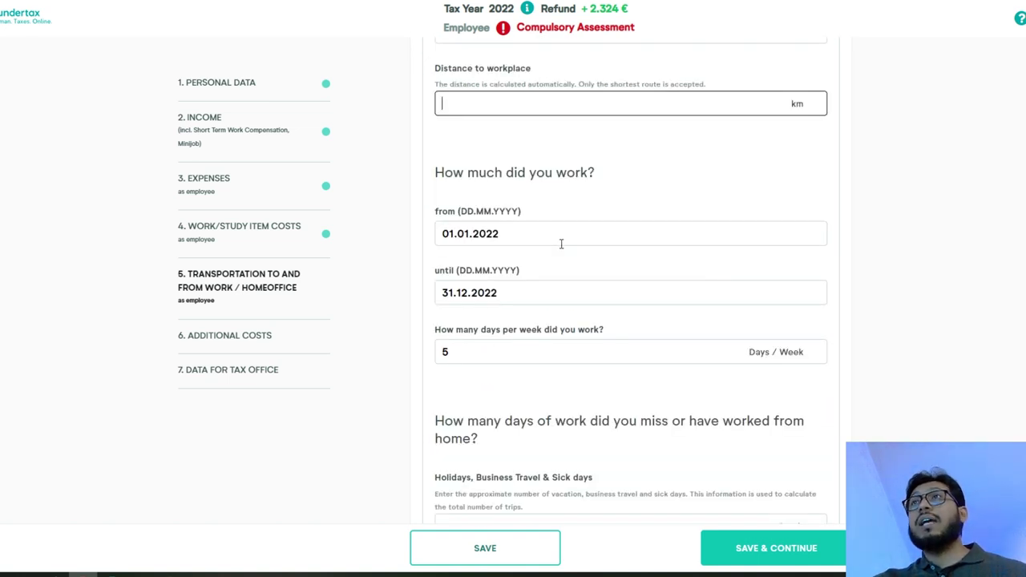
click(570, 236)
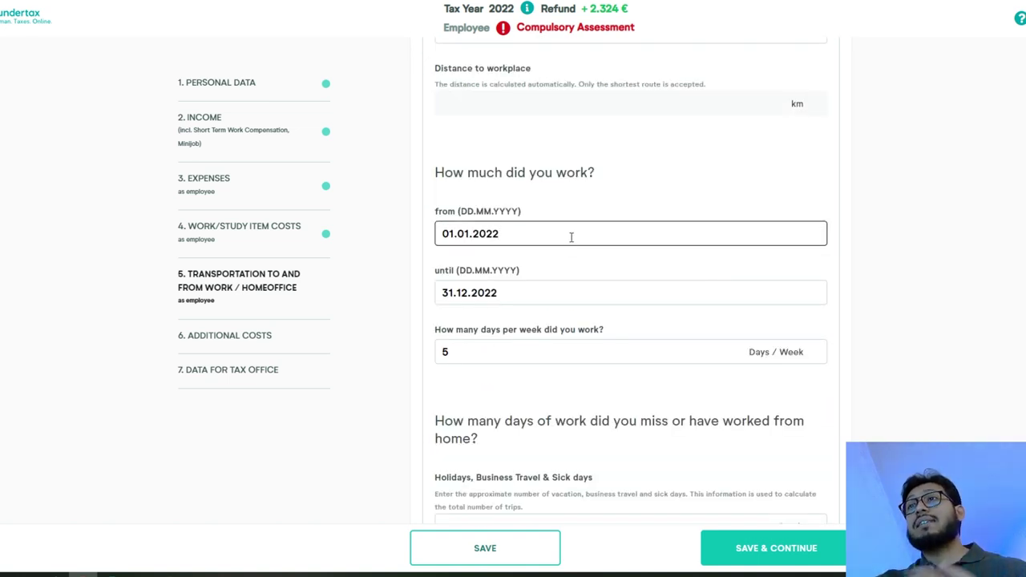
click(582, 297)
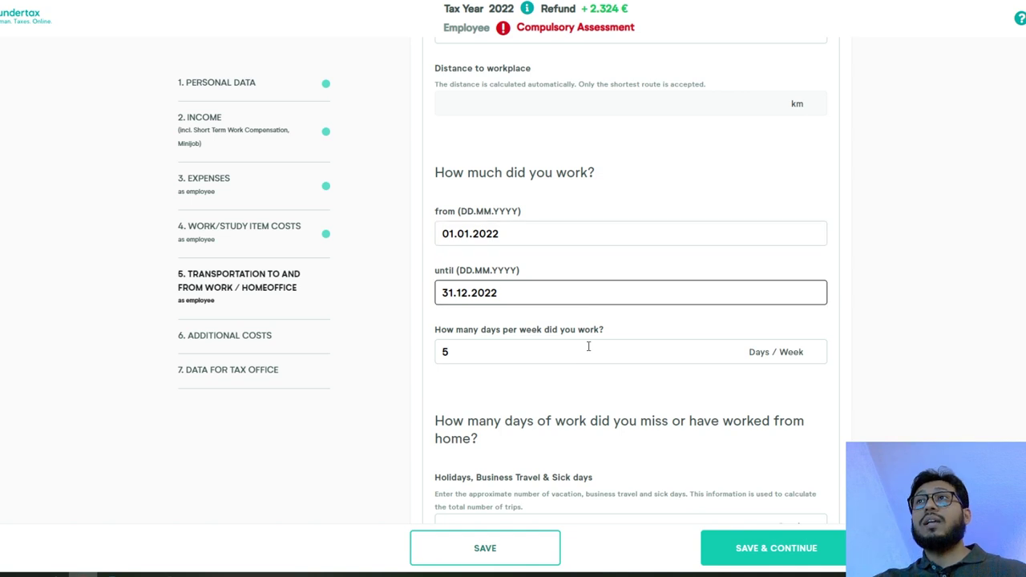
scroll(653, 358, down, 3)
click(667, 353)
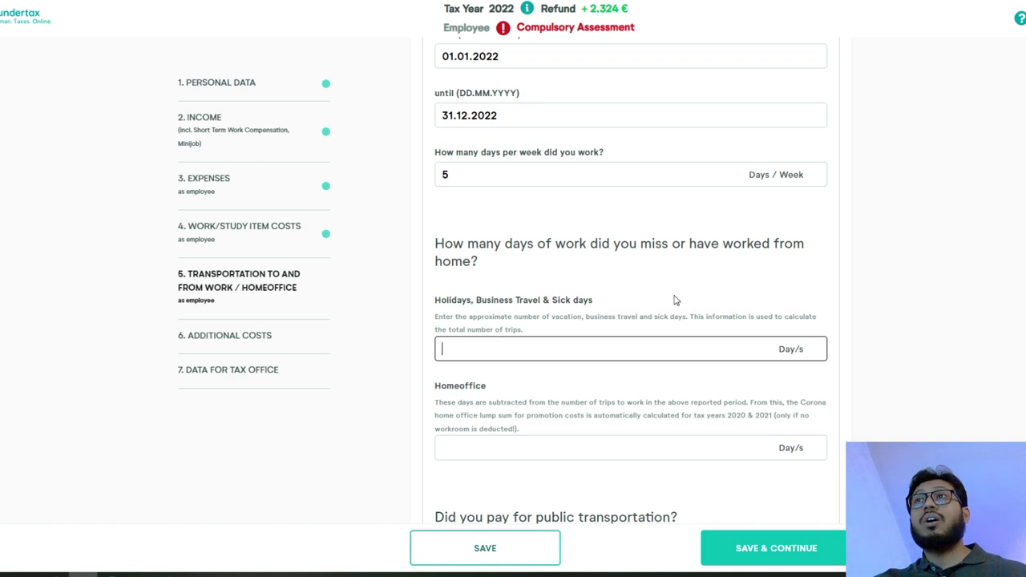
scroll(562, 313, down, 2)
click(487, 328)
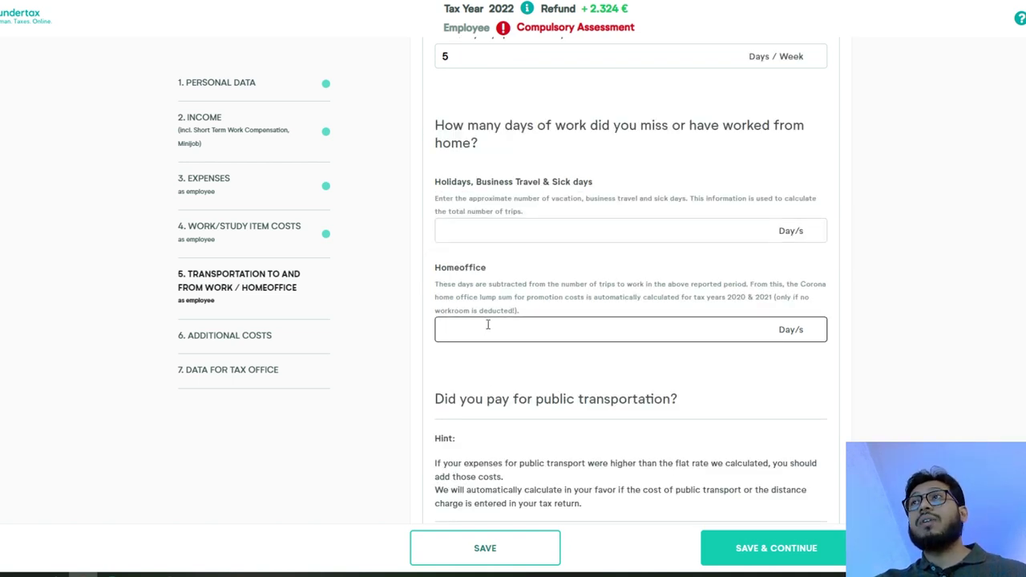
click(437, 290)
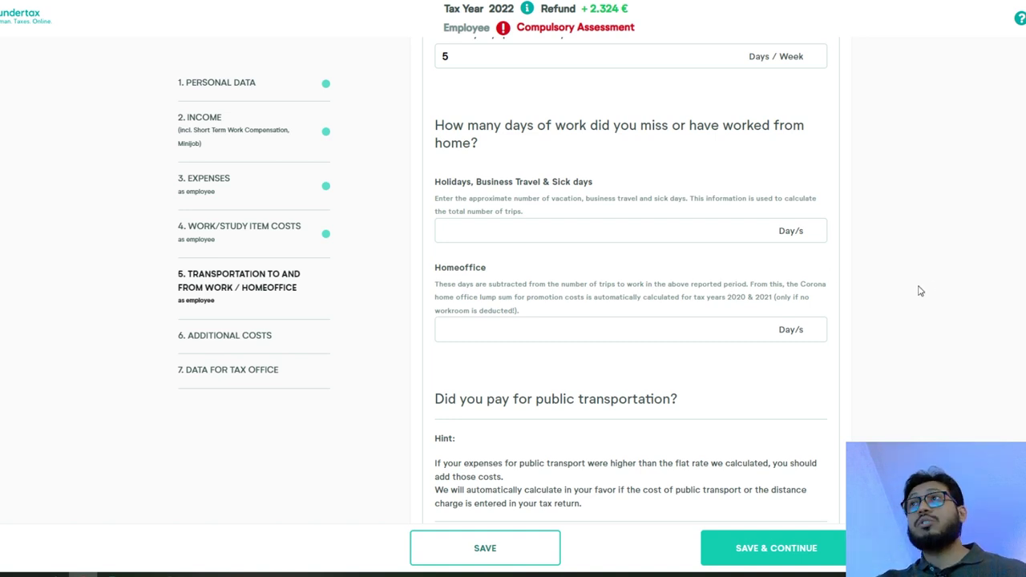
Step: Check the public transportation cost field, then add a second, empty commute entry
scroll(830, 287, up, 5)
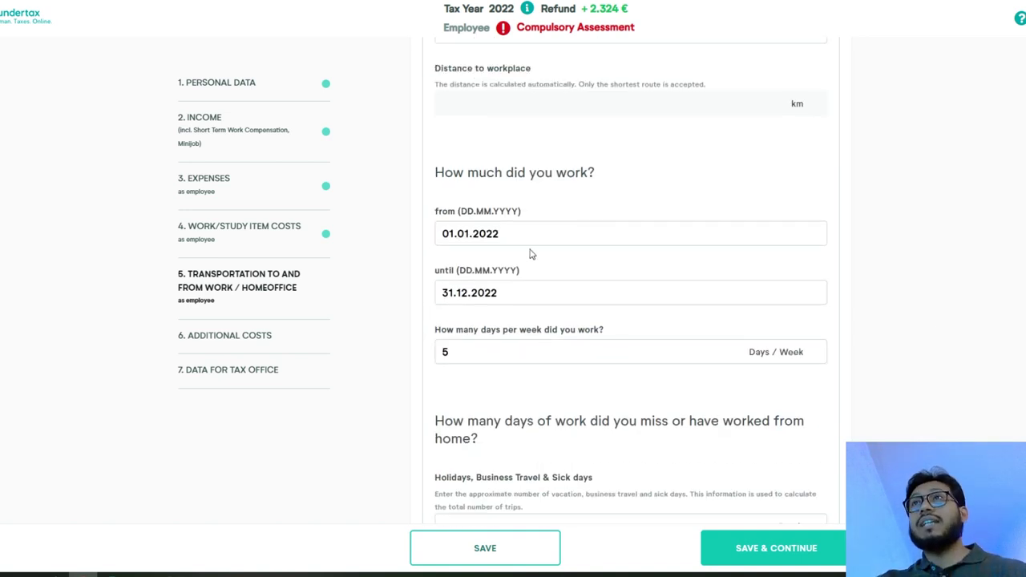
scroll(604, 274, up, 2)
scroll(641, 365, down, 2)
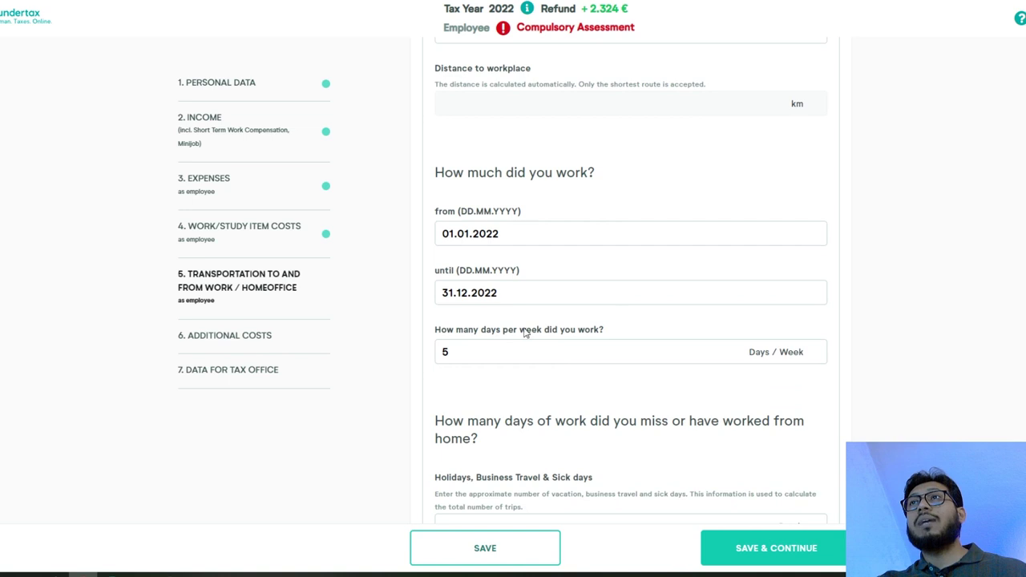
scroll(812, 274, down, 3)
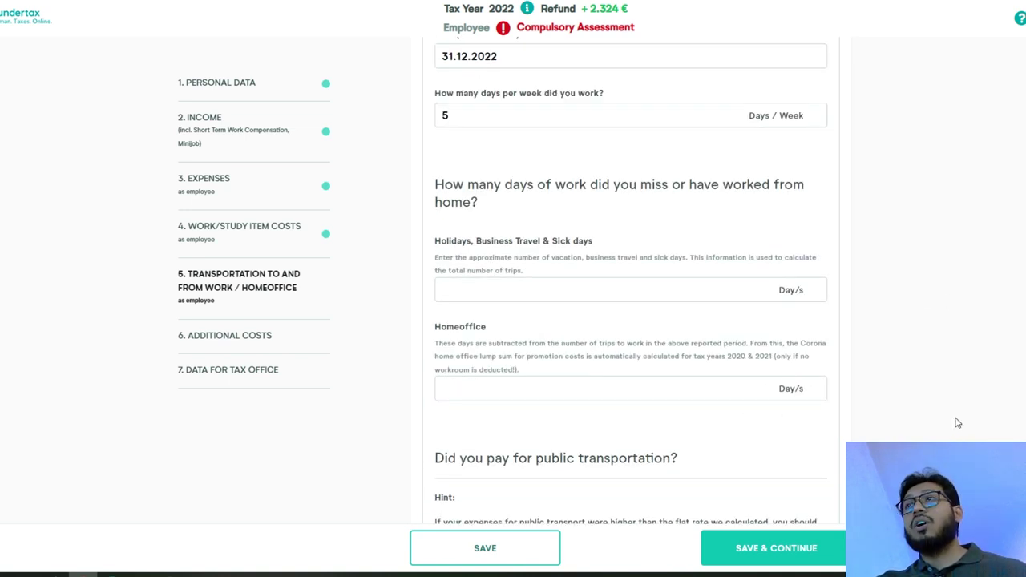
scroll(957, 421, down, 2)
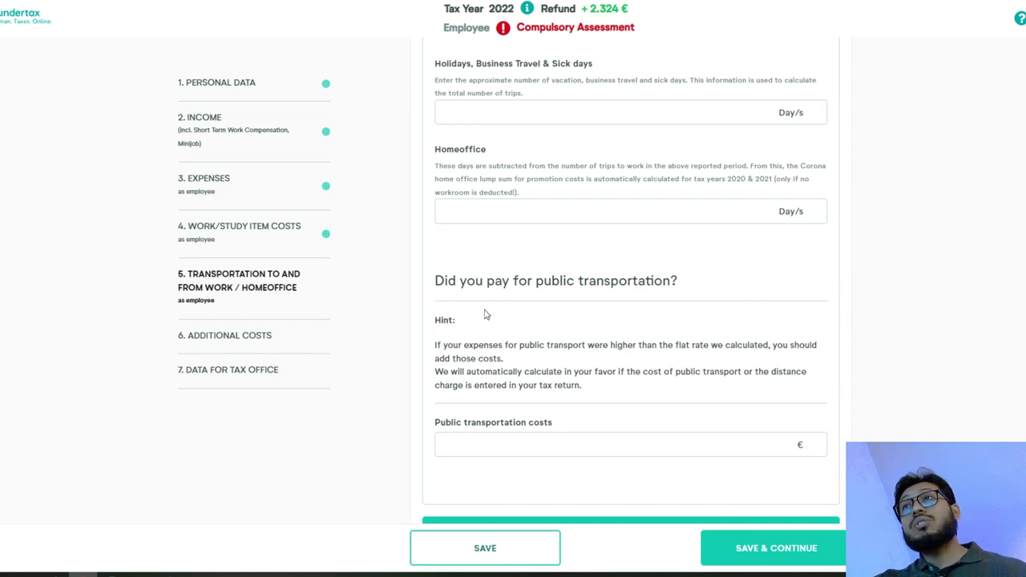
scroll(616, 424, down, 2)
click(507, 287)
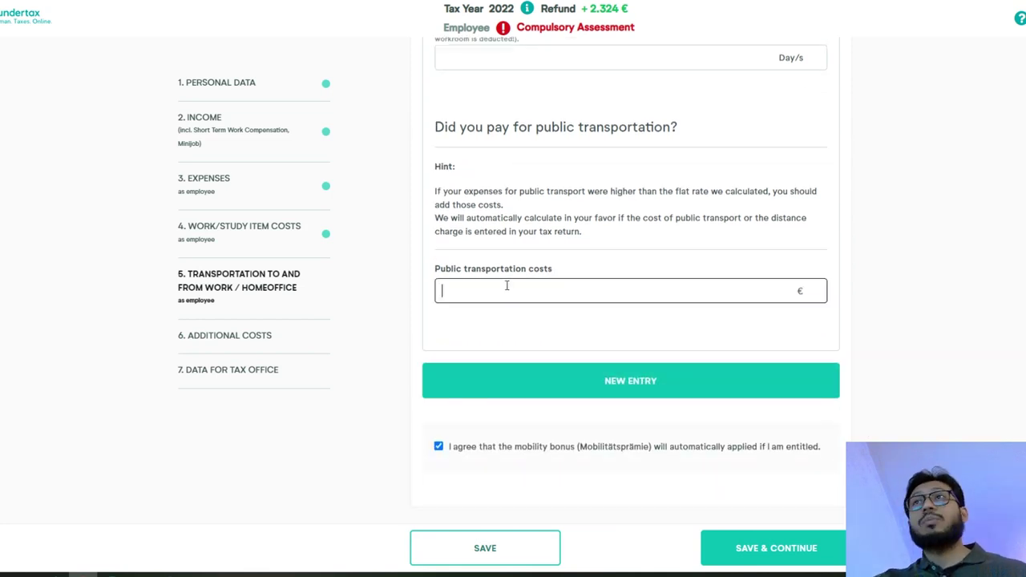
scroll(756, 412, up, 2)
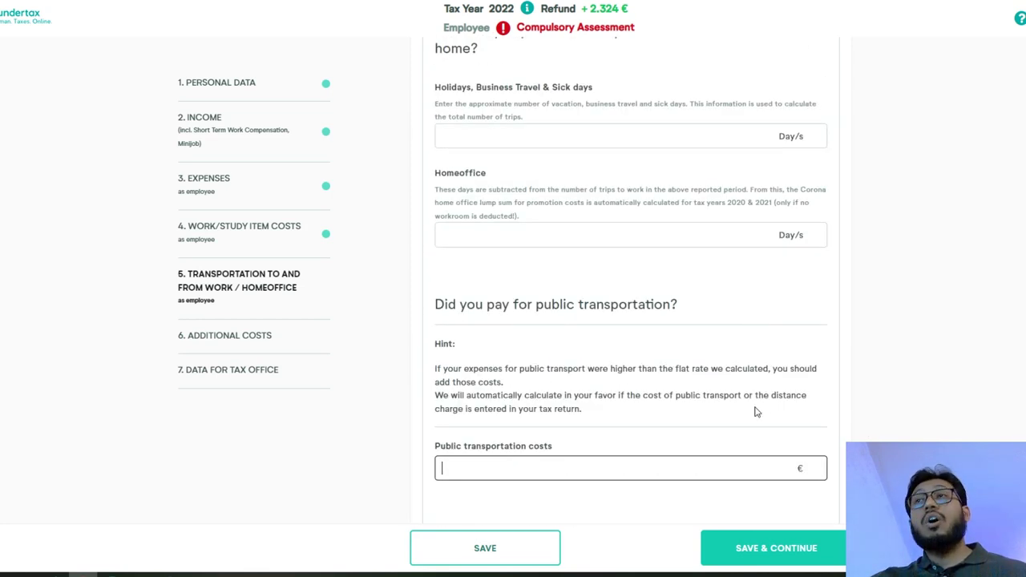
scroll(749, 422, down, 2)
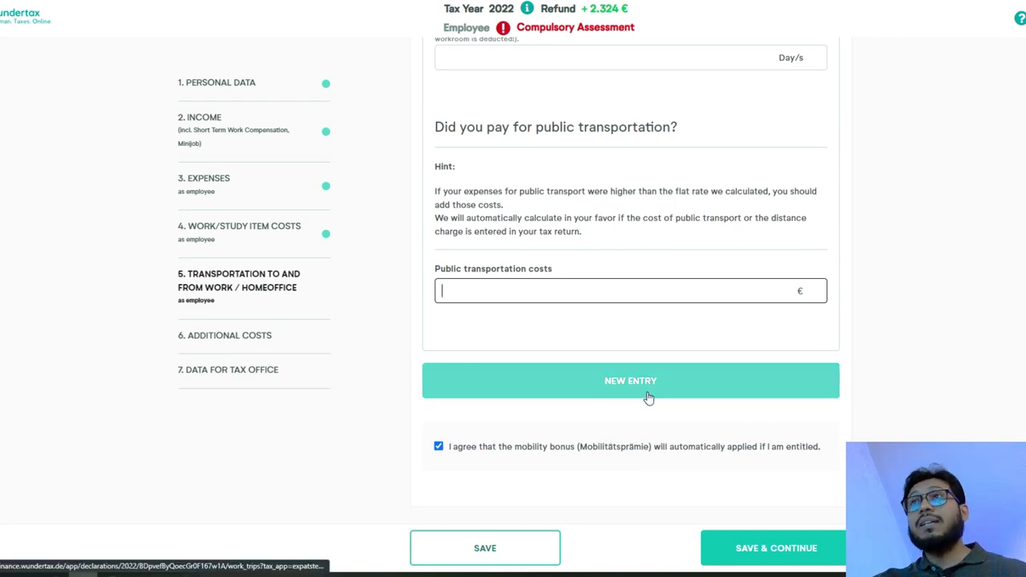
click(686, 387)
Step: Leave the Transportation form as is and continue to the Additional Costs categories
scroll(754, 249, down, 2)
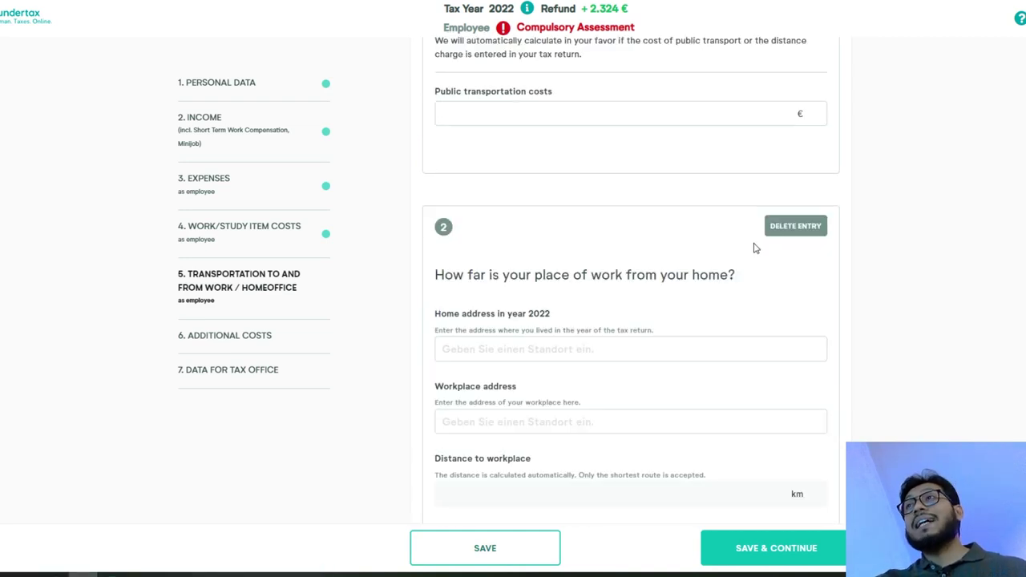
scroll(656, 350, up, 15)
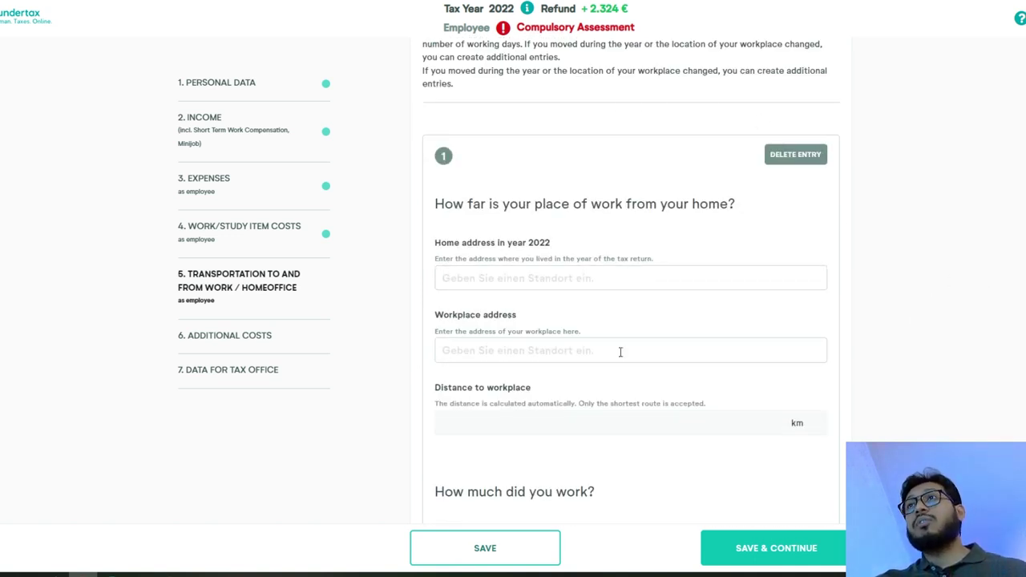
scroll(646, 438, down, 3)
scroll(830, 331, up, 3)
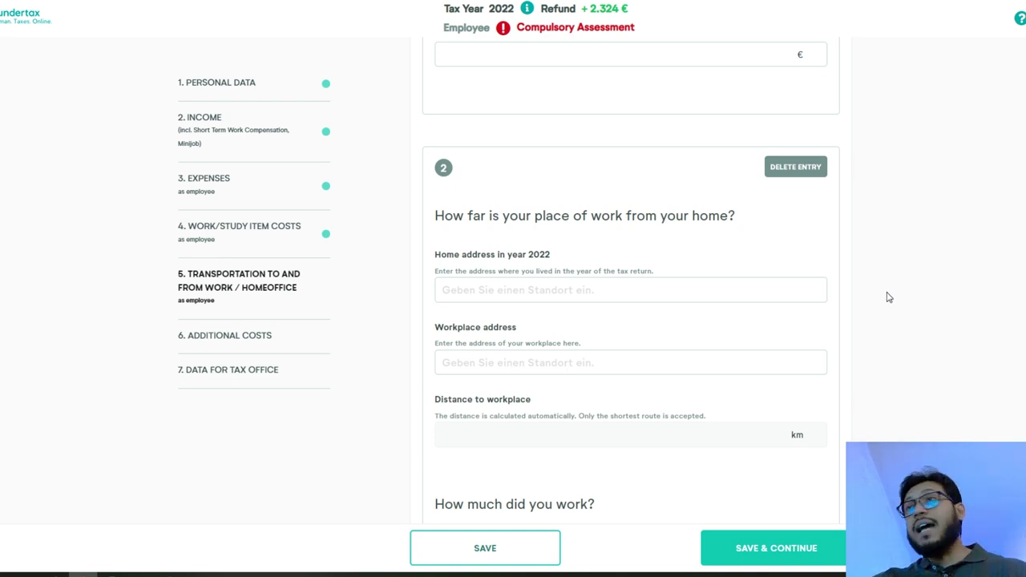
scroll(834, 356, down, 3)
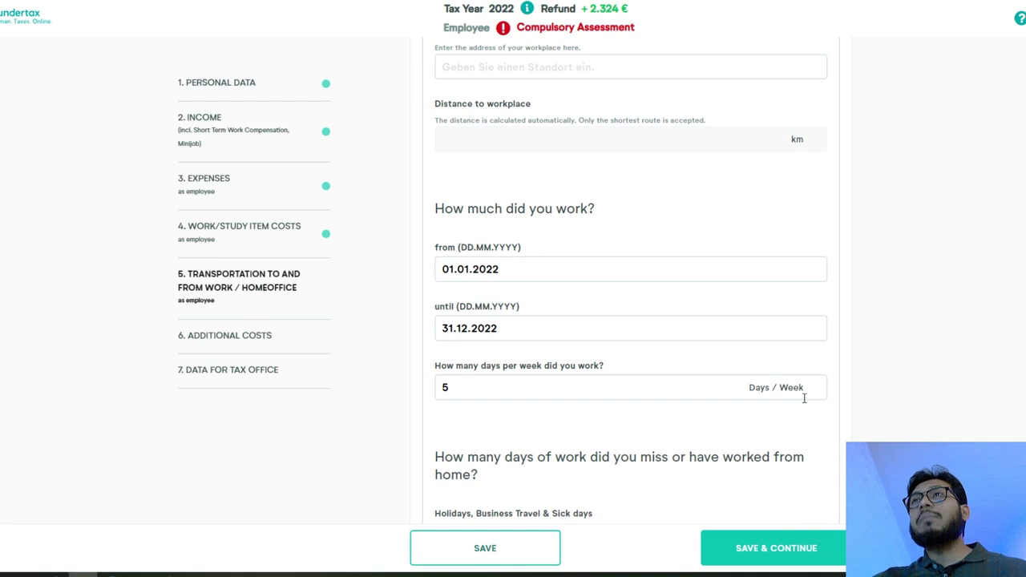
scroll(520, 227, up, 3)
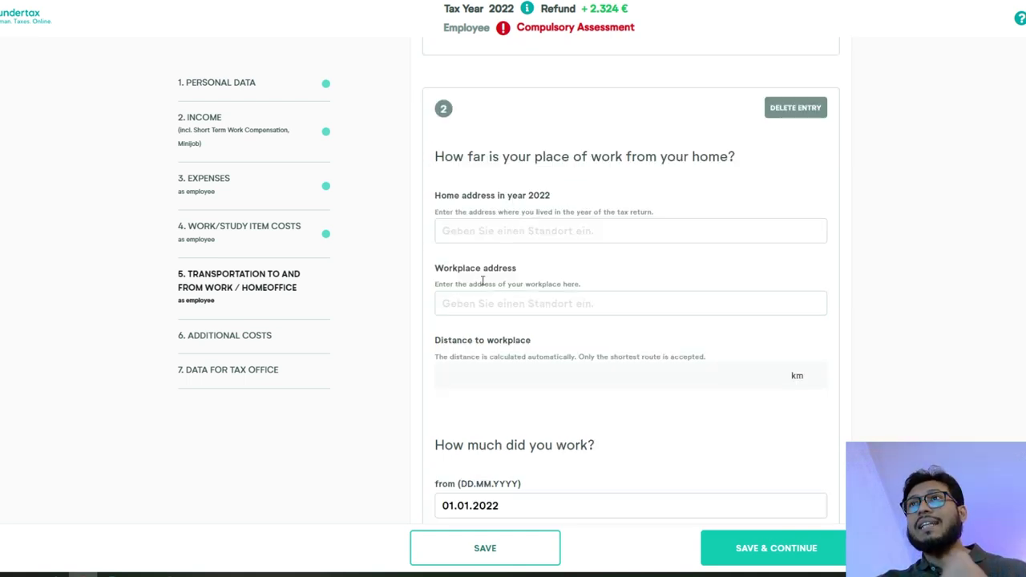
scroll(557, 389, down, 3)
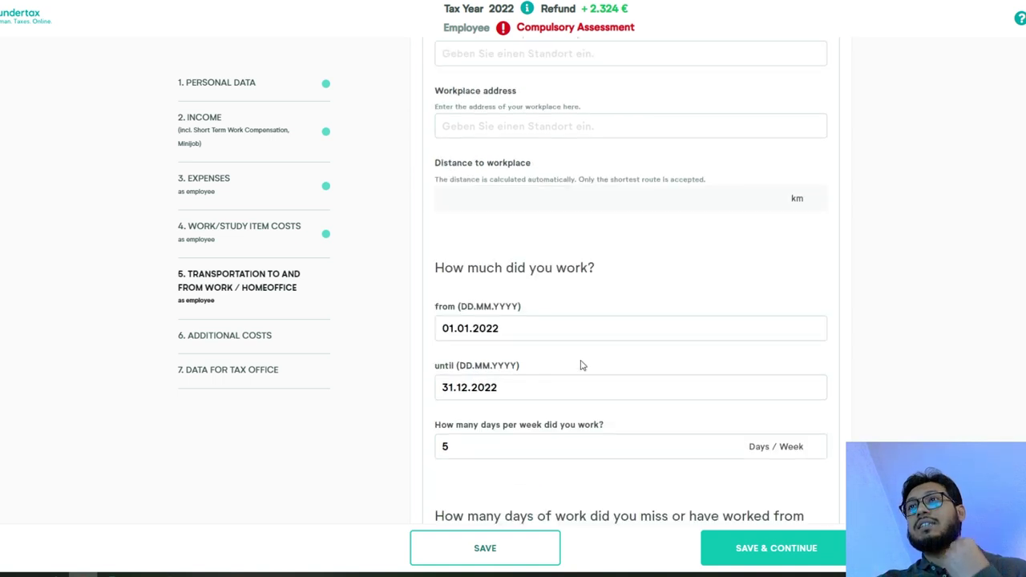
scroll(584, 389, down, 2)
click(776, 548)
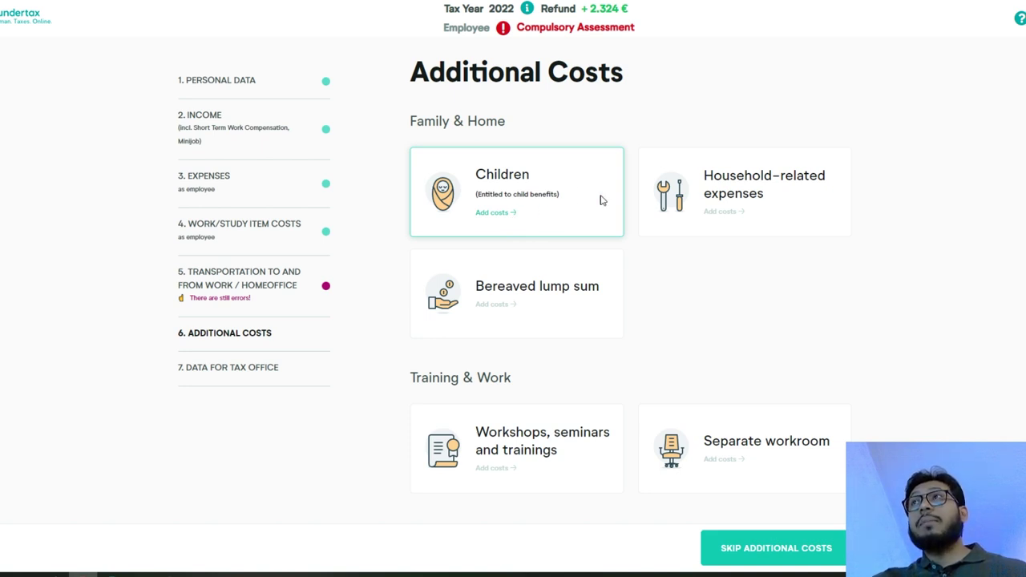
Step: Browse the Additional Costs cards and open the Separate workroom card
scroll(791, 228, down, 2)
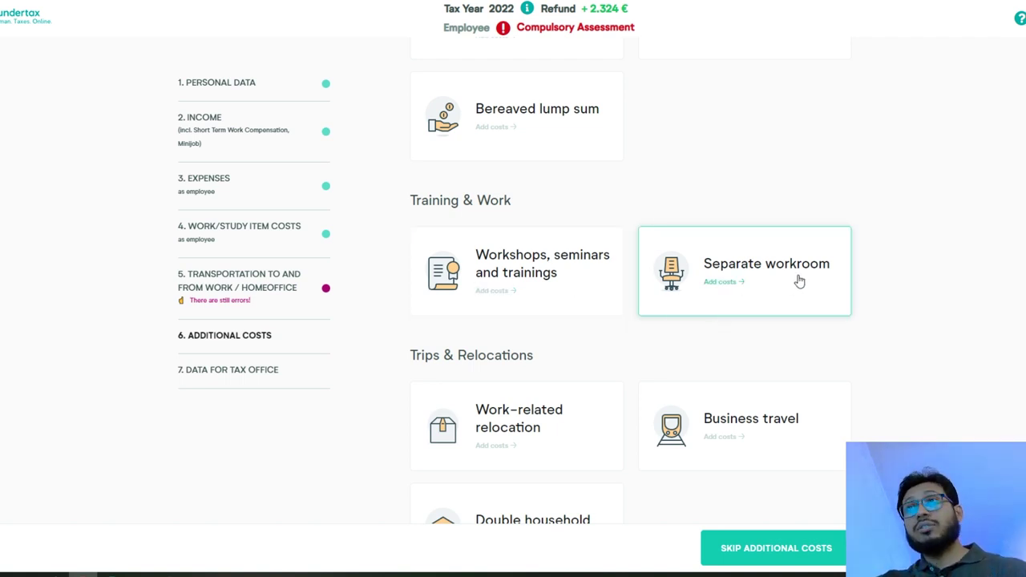
scroll(539, 313, down, 2)
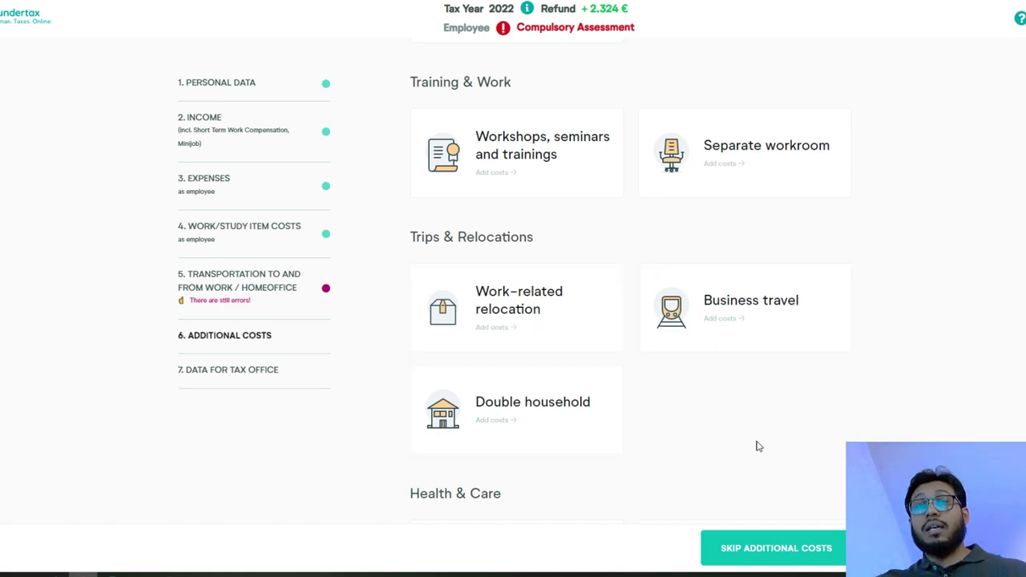
scroll(770, 438, down, 4)
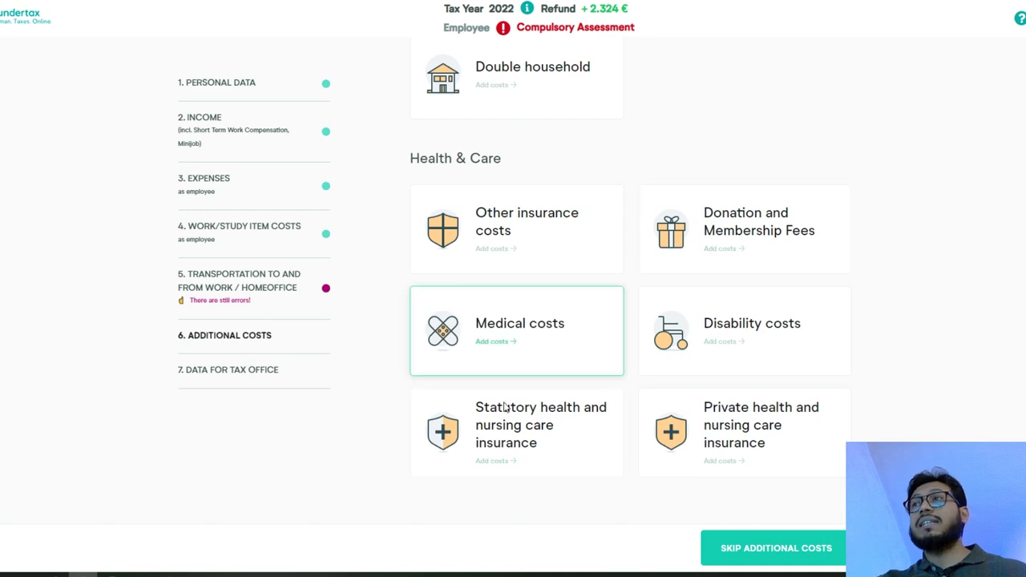
scroll(511, 309, up, 5)
click(747, 218)
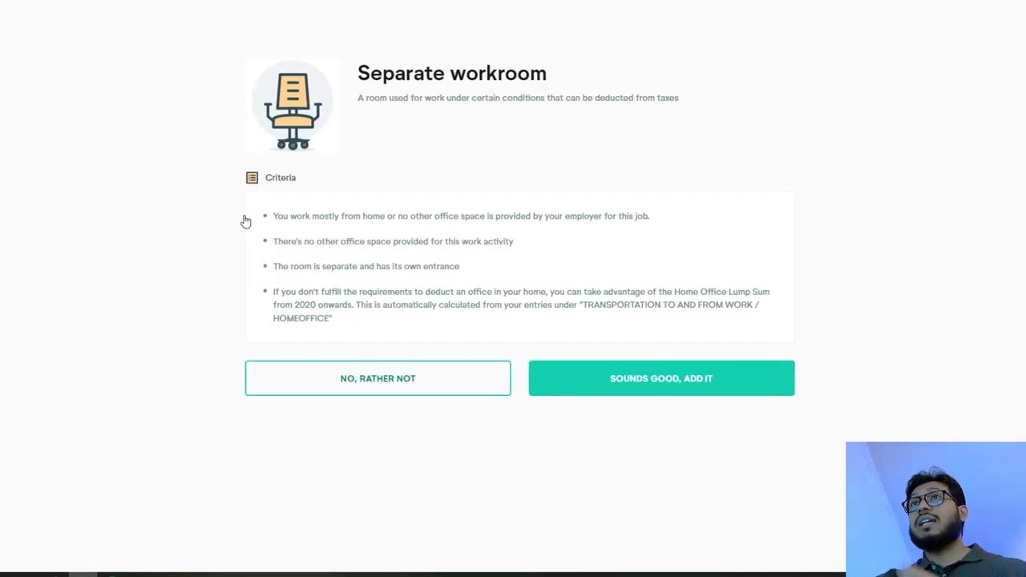
Step: Review the workroom criteria and accept with 'Sounds good, add it'
drag(280, 217, 447, 321)
click(446, 321)
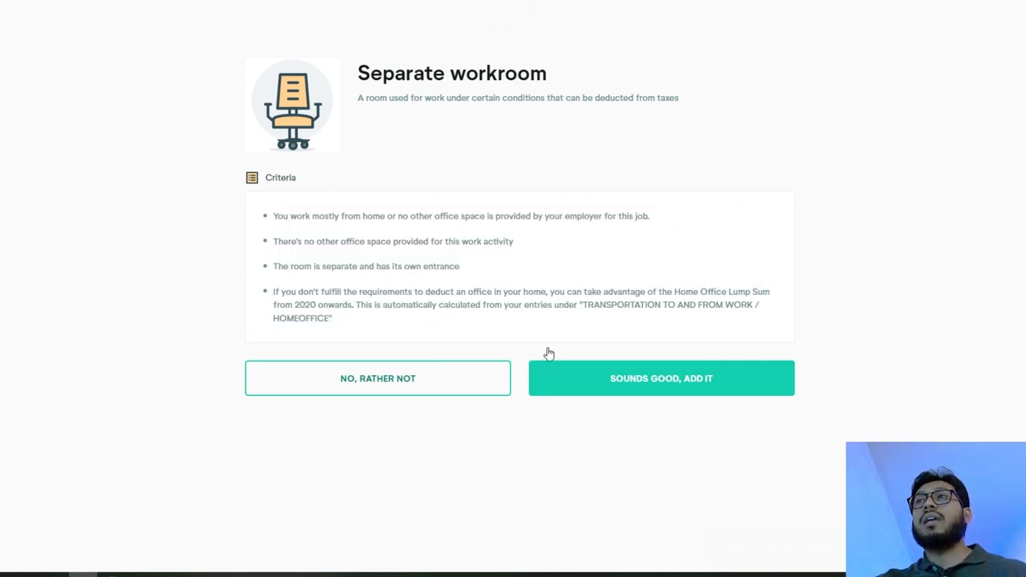
click(715, 394)
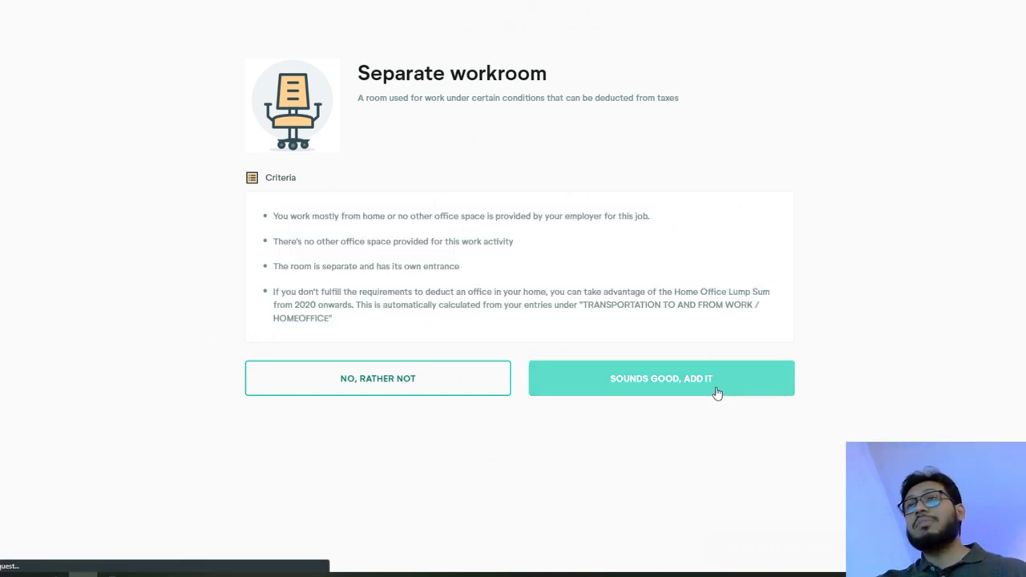
scroll(454, 53, down, 5)
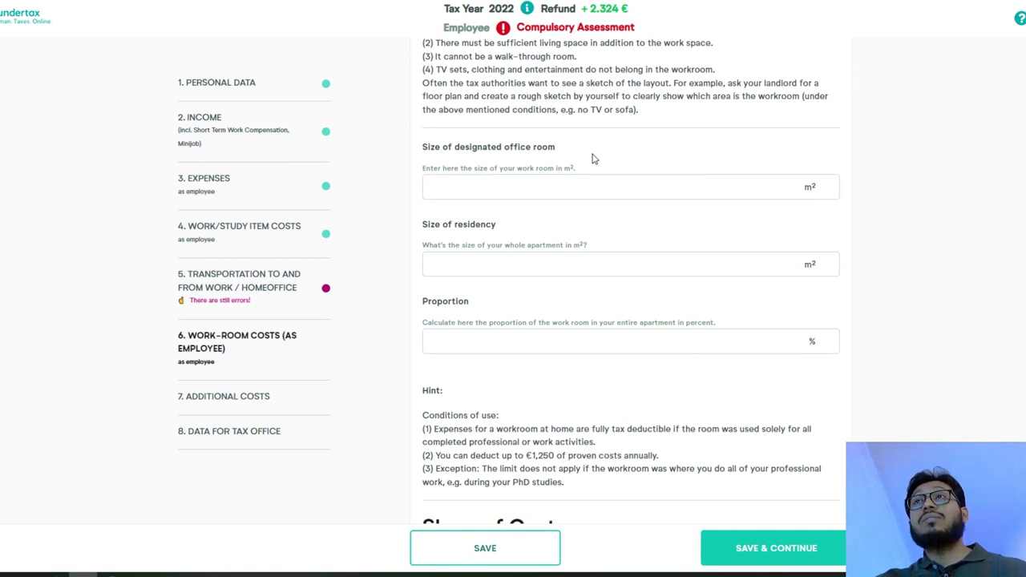
Step: Set the Share of Costs type to heating, electricity and water costs
scroll(529, 248, down, 2)
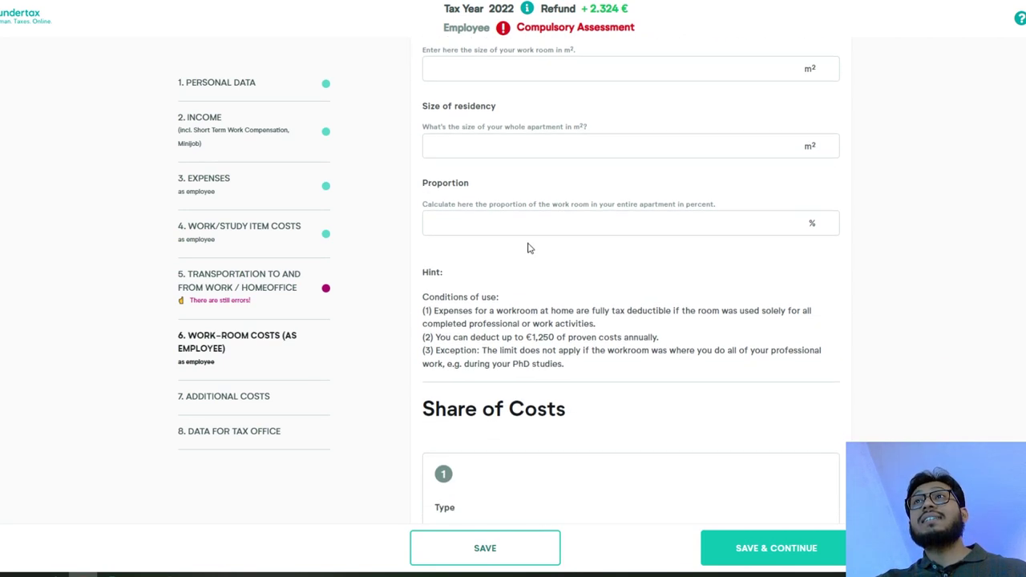
scroll(511, 229, down, 4)
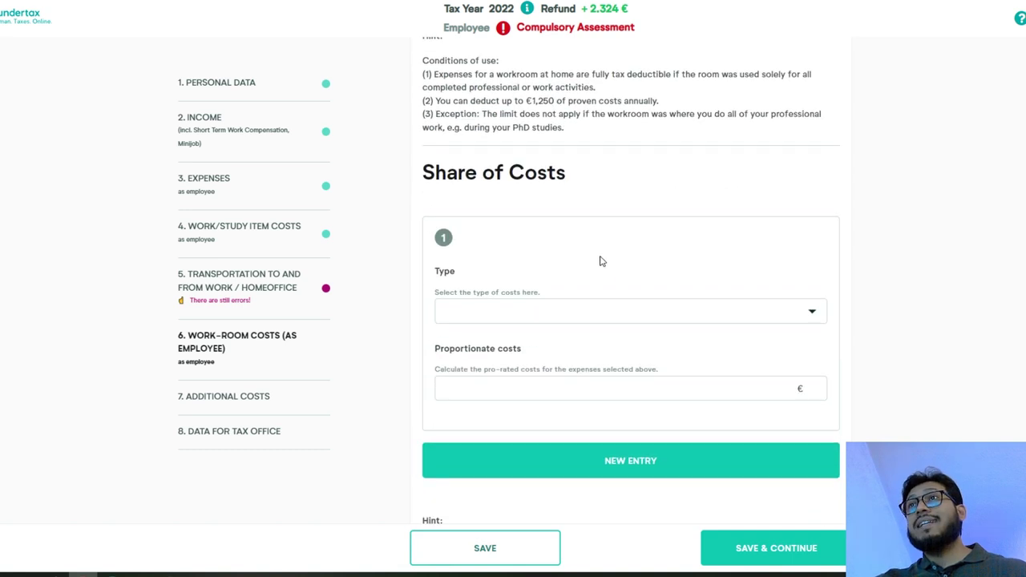
click(570, 321)
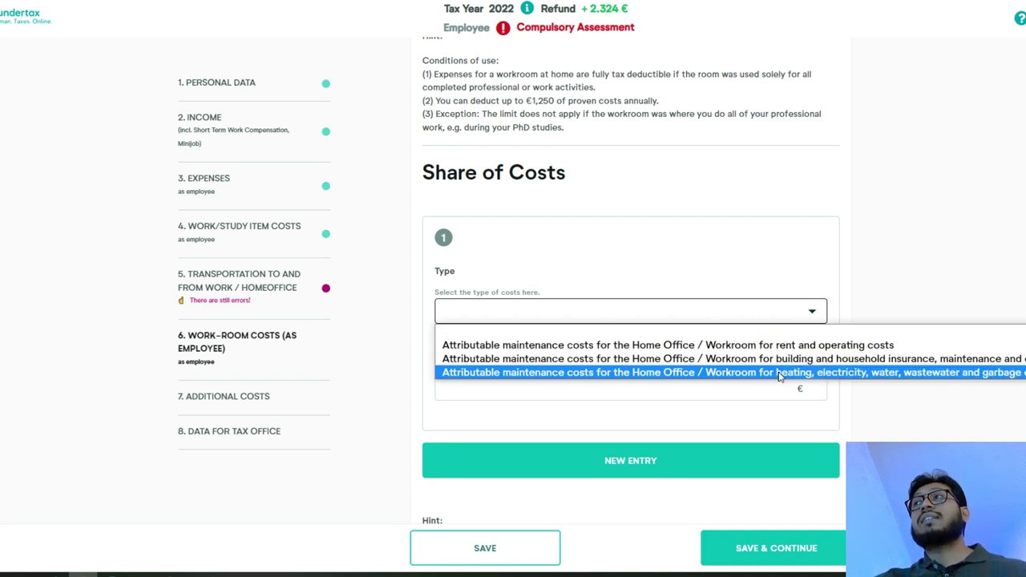
click(780, 373)
Step: Set the Equipment Costs type to Other furniture
scroll(543, 392, down, 5)
click(590, 317)
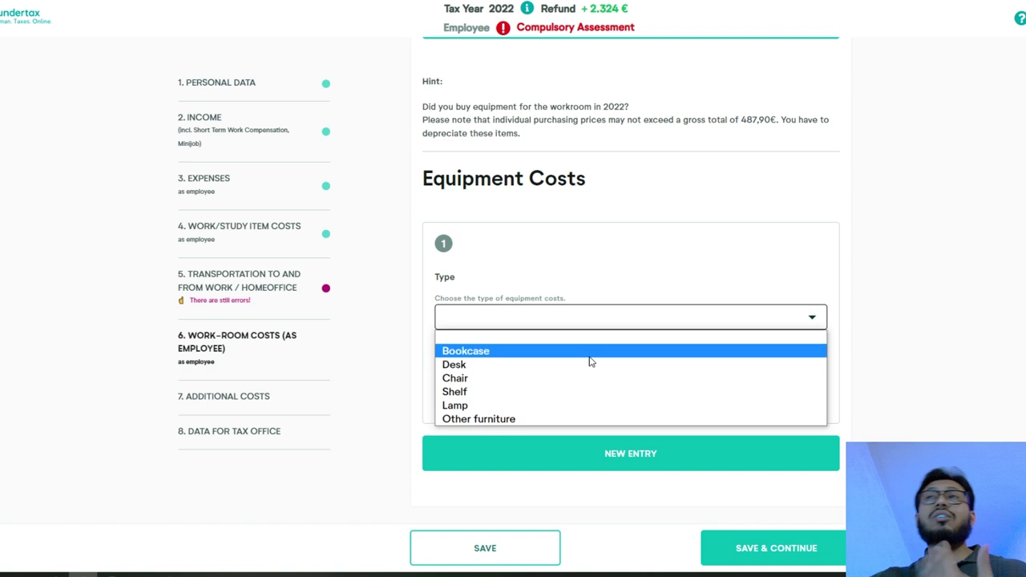
click(594, 419)
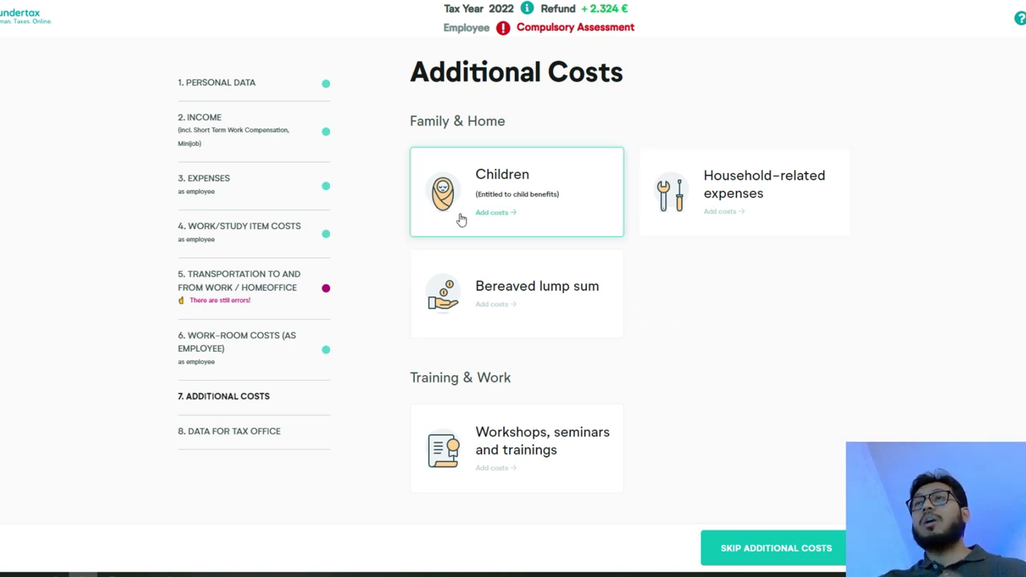
Step: Skip the remaining Additional Costs to reach the Data for Tax Office step
scroll(598, 304, down, 3)
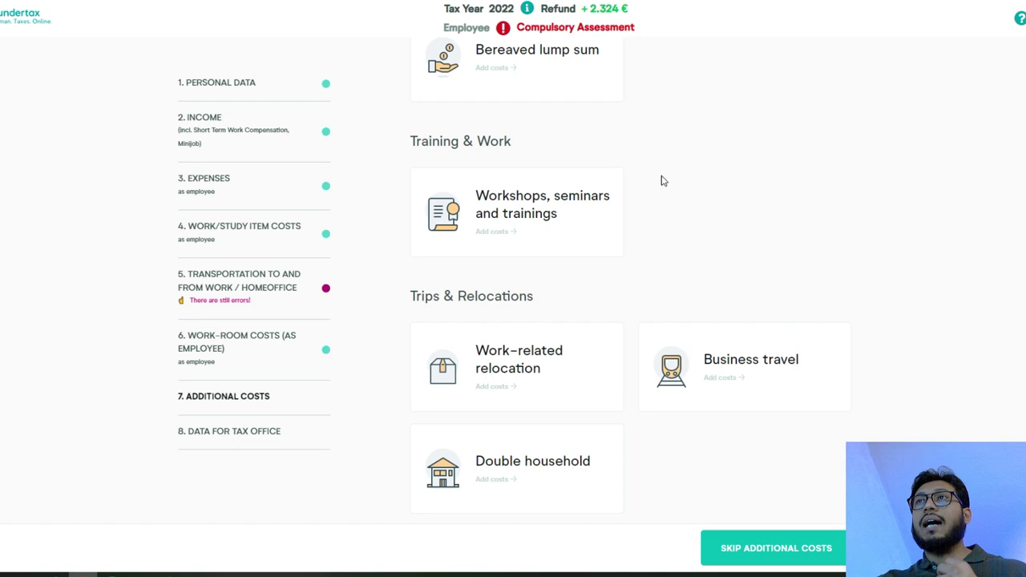
scroll(598, 278, up, 3)
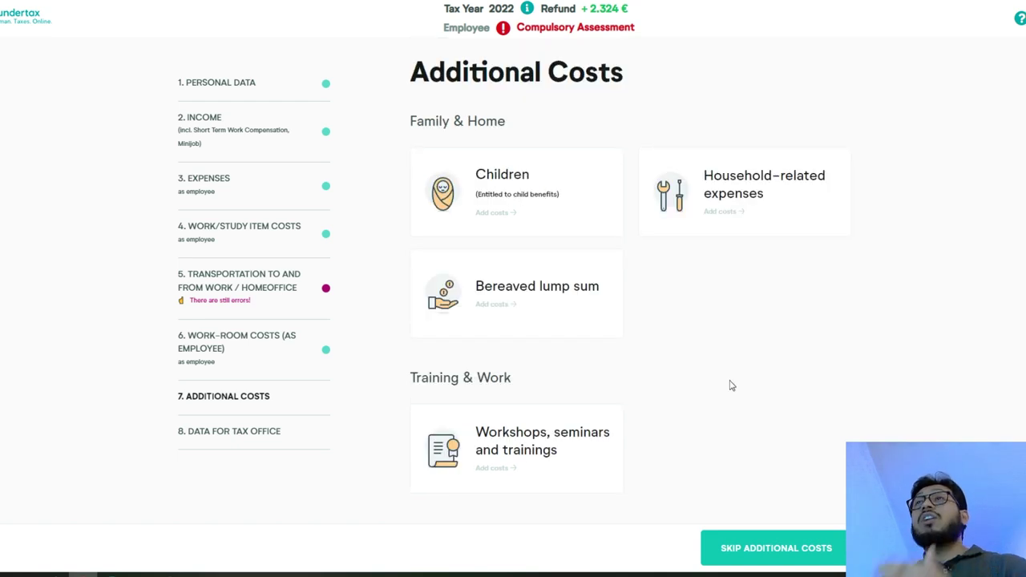
click(793, 544)
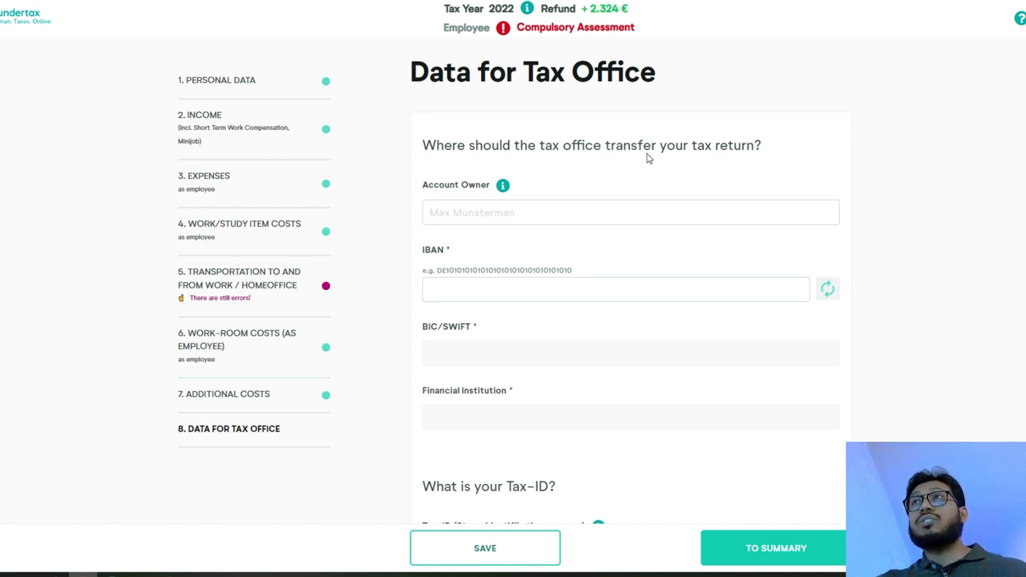
Step: Check the account owner explanation and declare a Hamburg-Hansa tax number
click(505, 186)
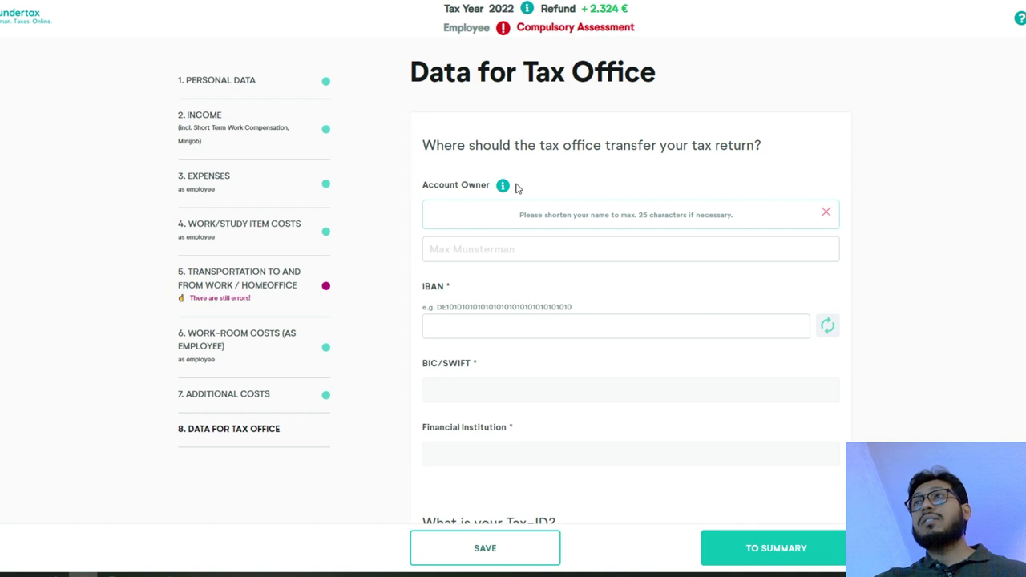
click(825, 215)
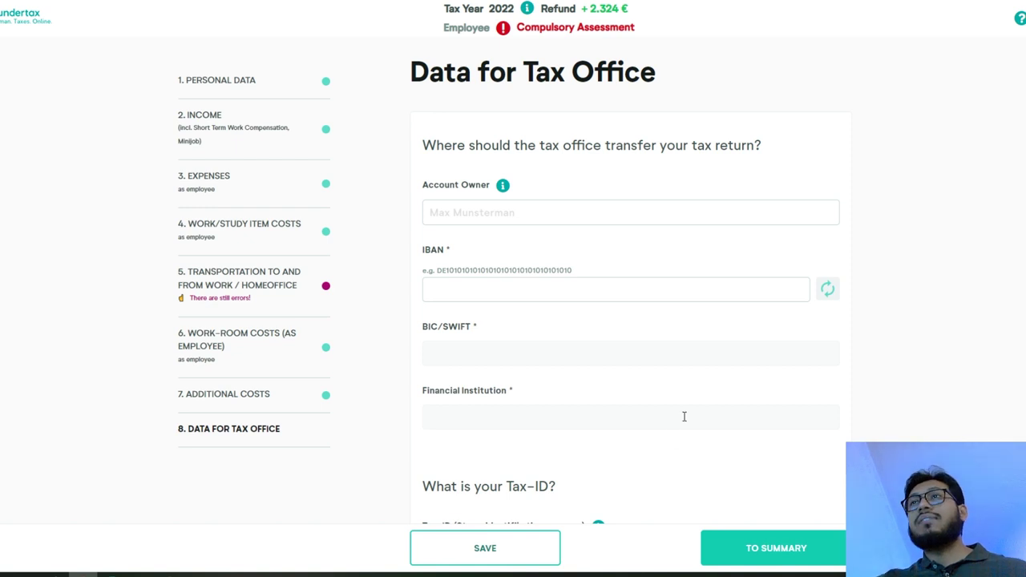
scroll(680, 393, down, 1)
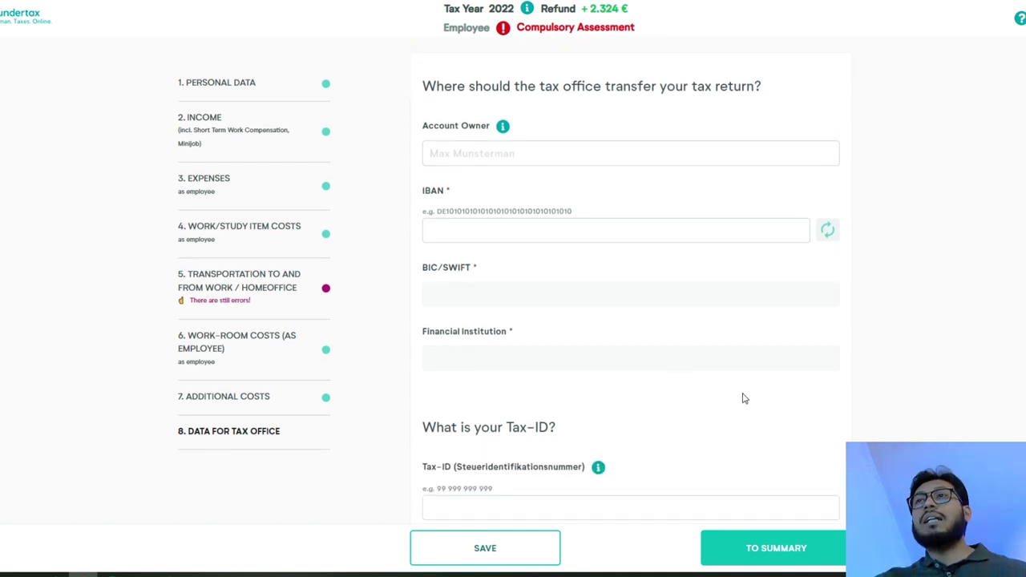
scroll(766, 388, down, 3)
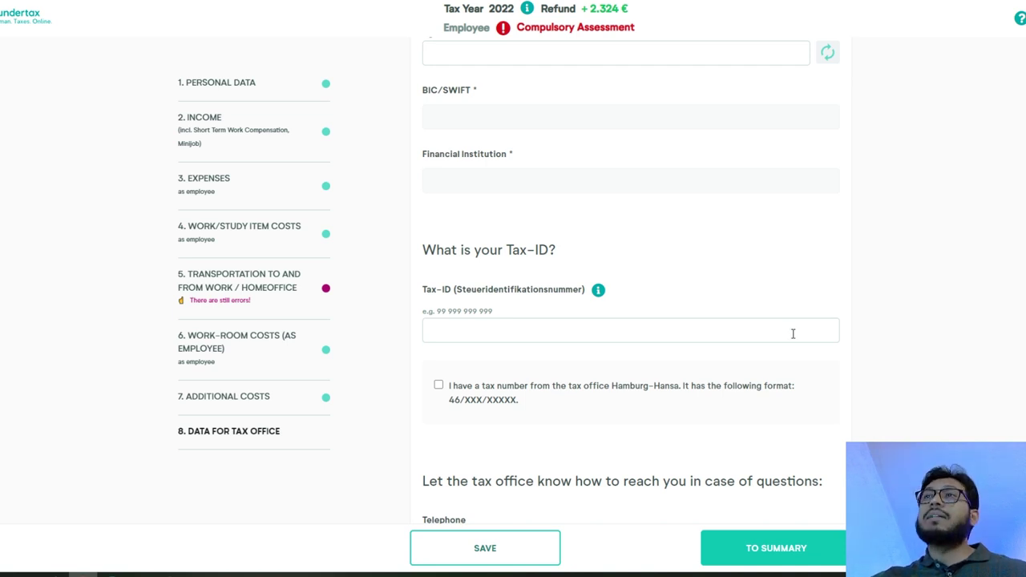
click(439, 387)
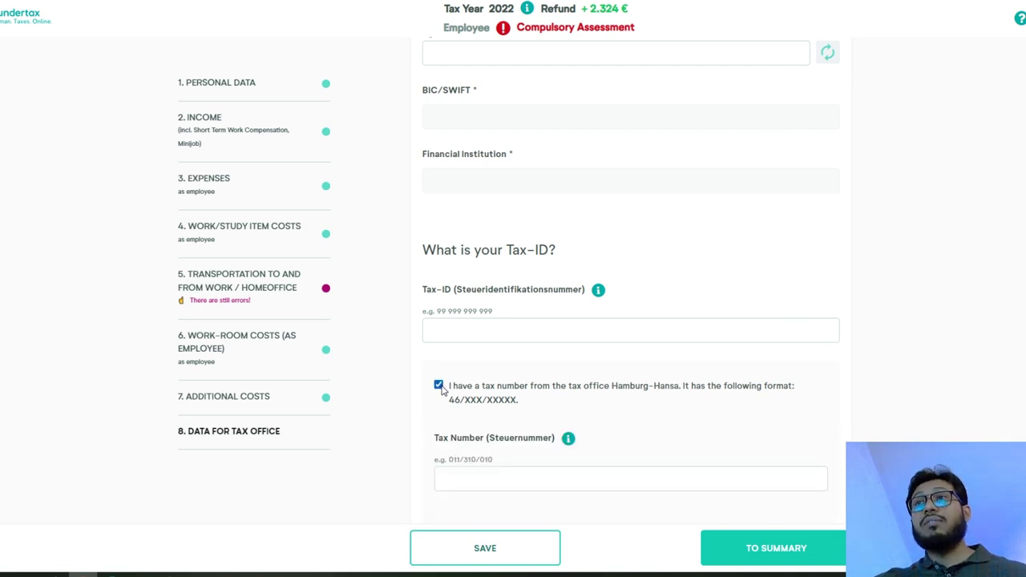
click(452, 475)
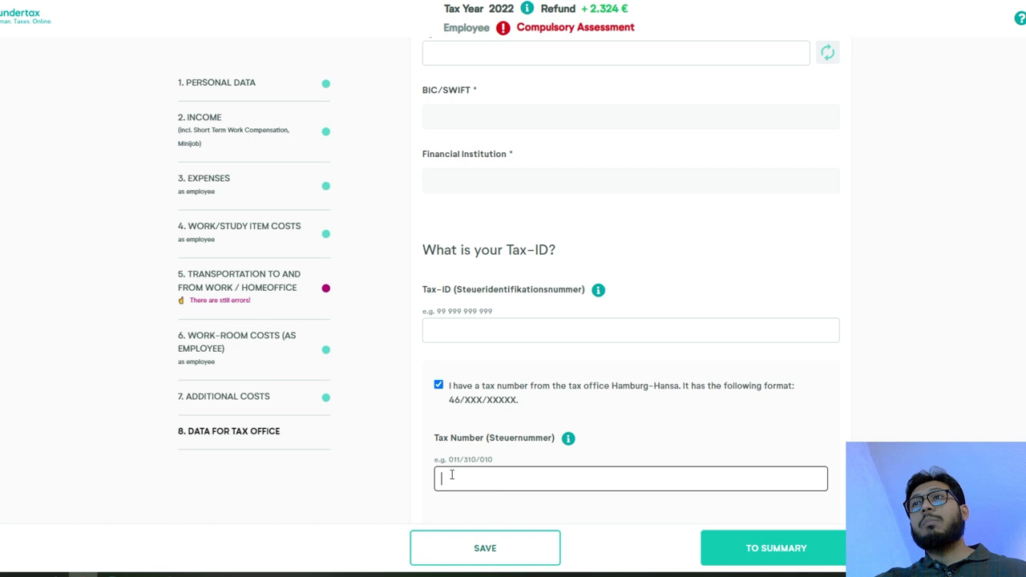
Step: Touch the telephone field, then open the summary showing 0 errors and +2.324,00 € refund
scroll(655, 473, down, 5)
click(711, 307)
click(756, 380)
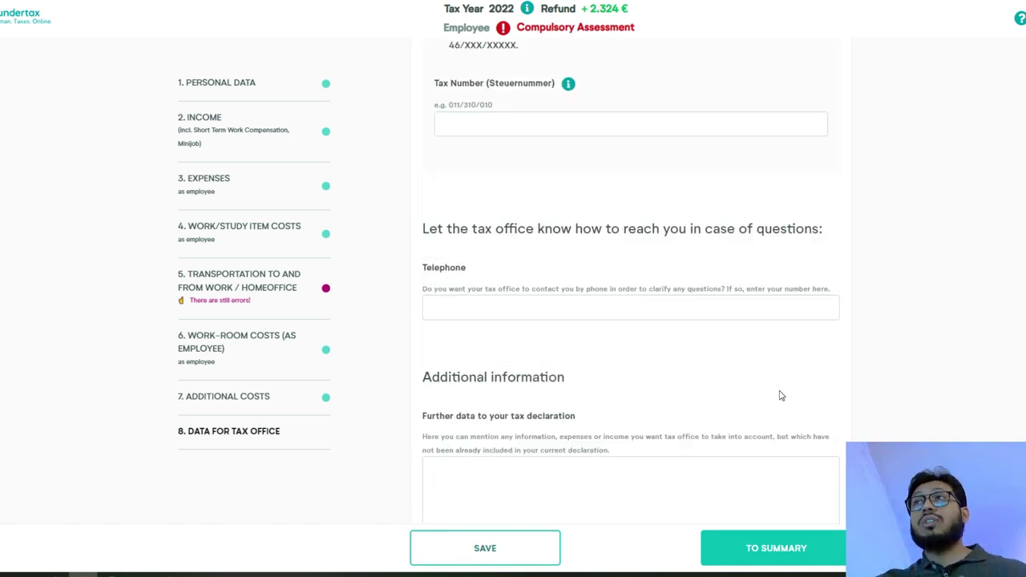
scroll(782, 399, down, 2)
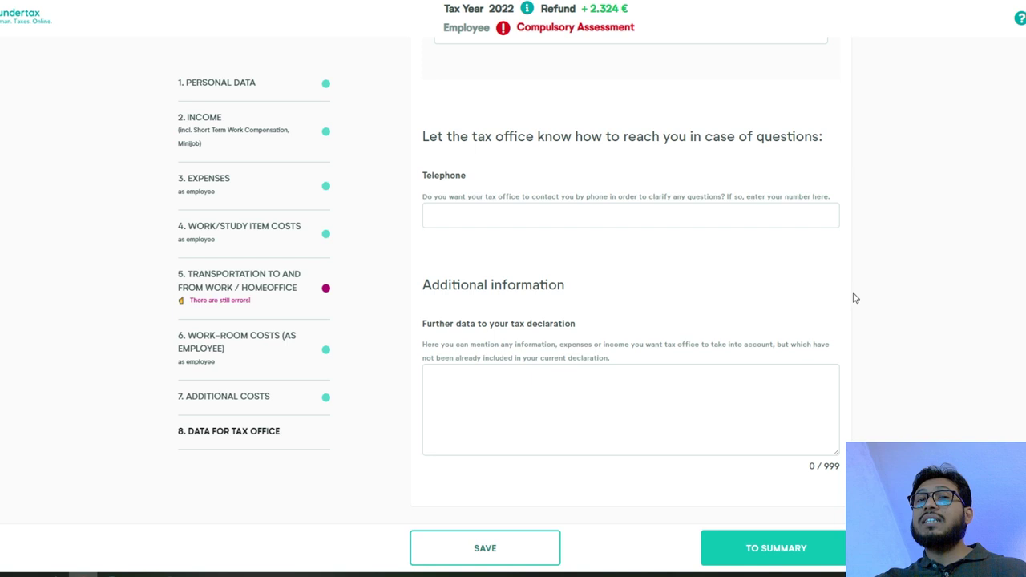
click(834, 549)
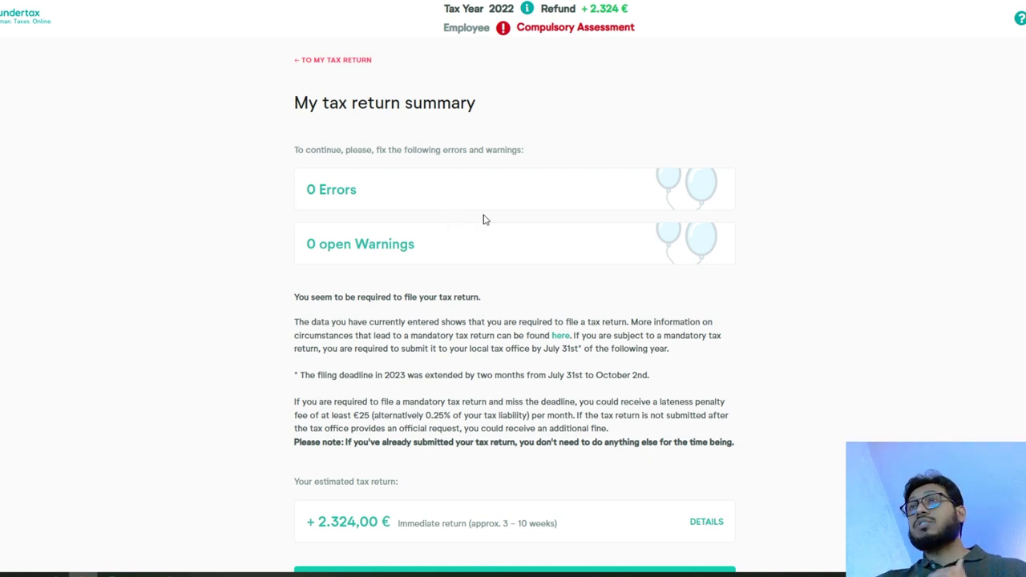
scroll(486, 225, down, 1)
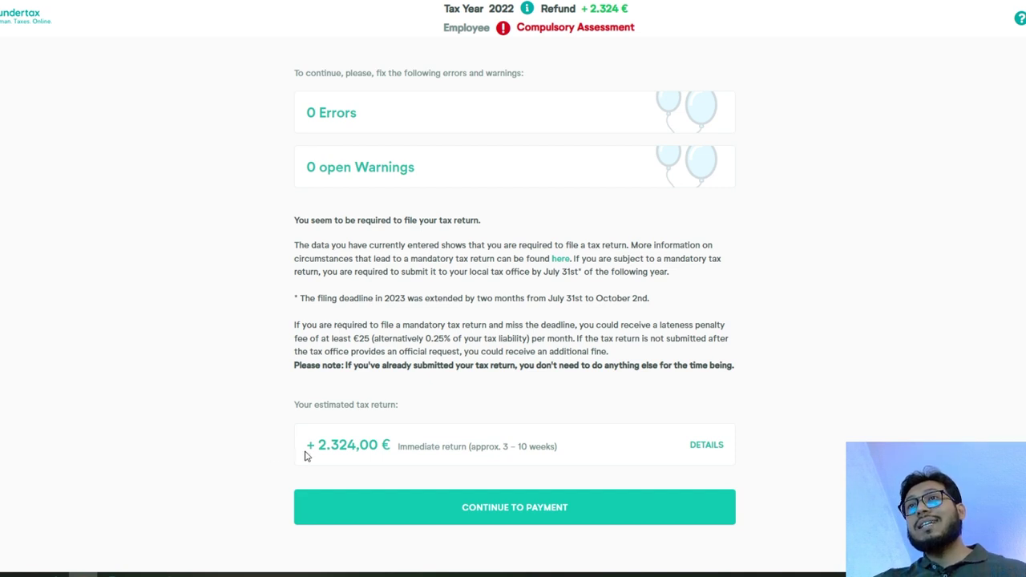
drag(306, 453, 415, 450)
click(495, 450)
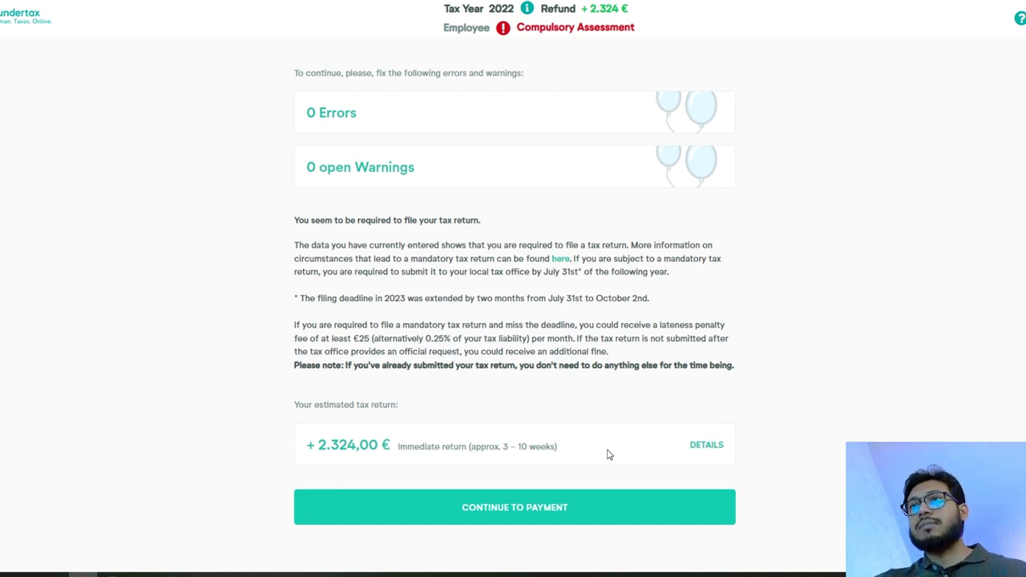
triple_click(607, 454)
click(610, 461)
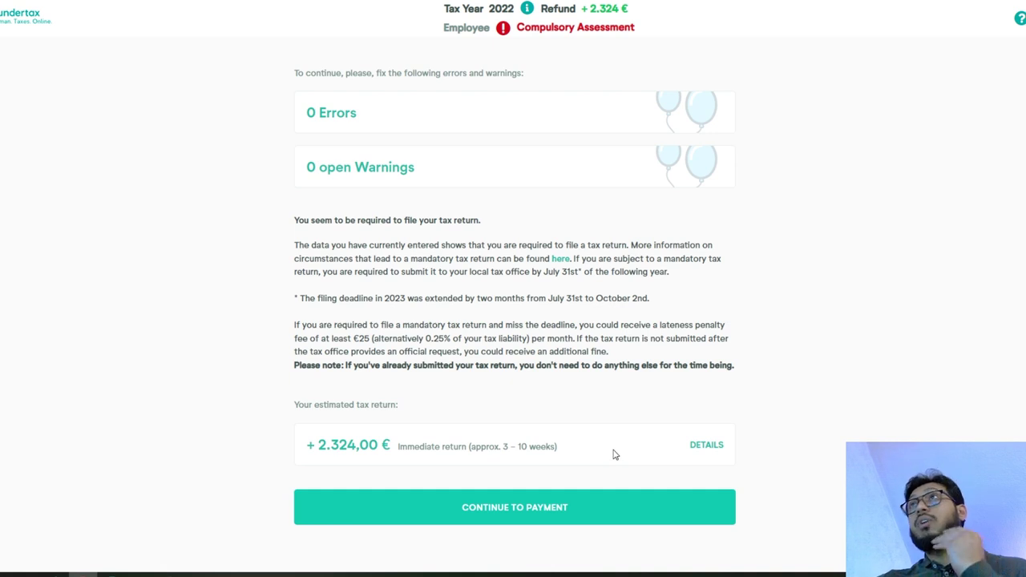